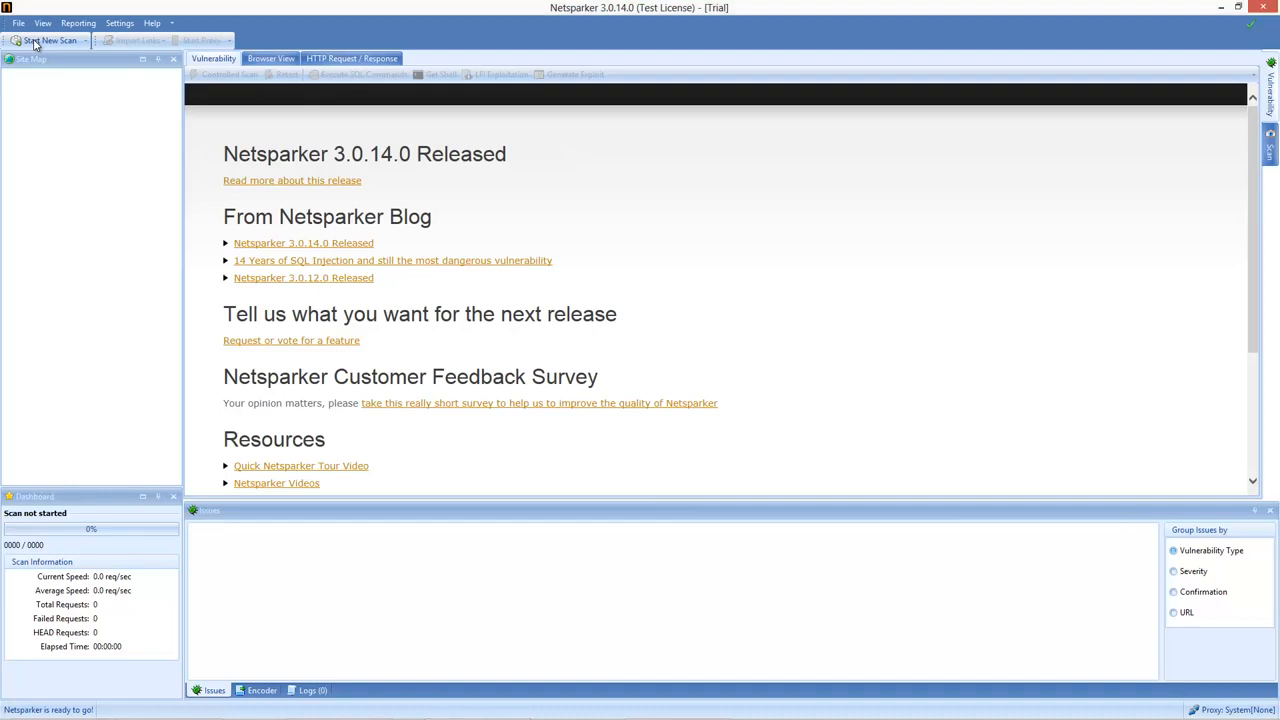
pyautogui.click(45, 40)
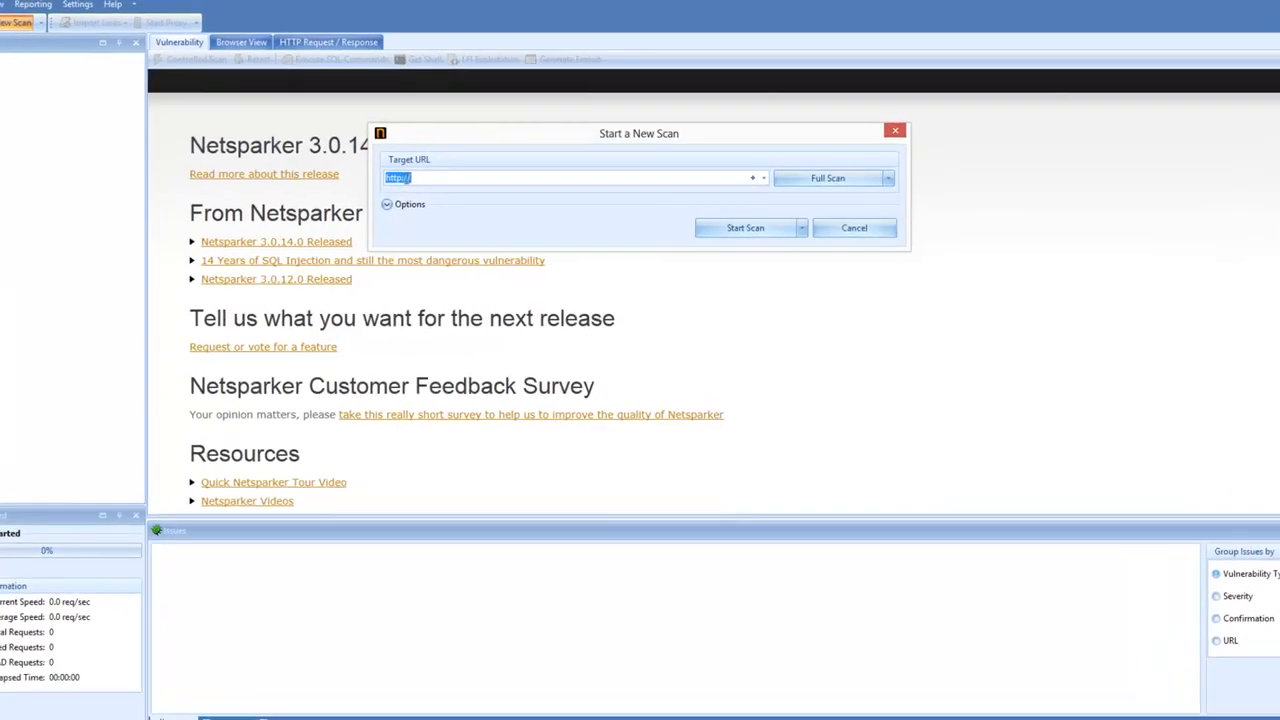
pyautogui.click(410, 178)
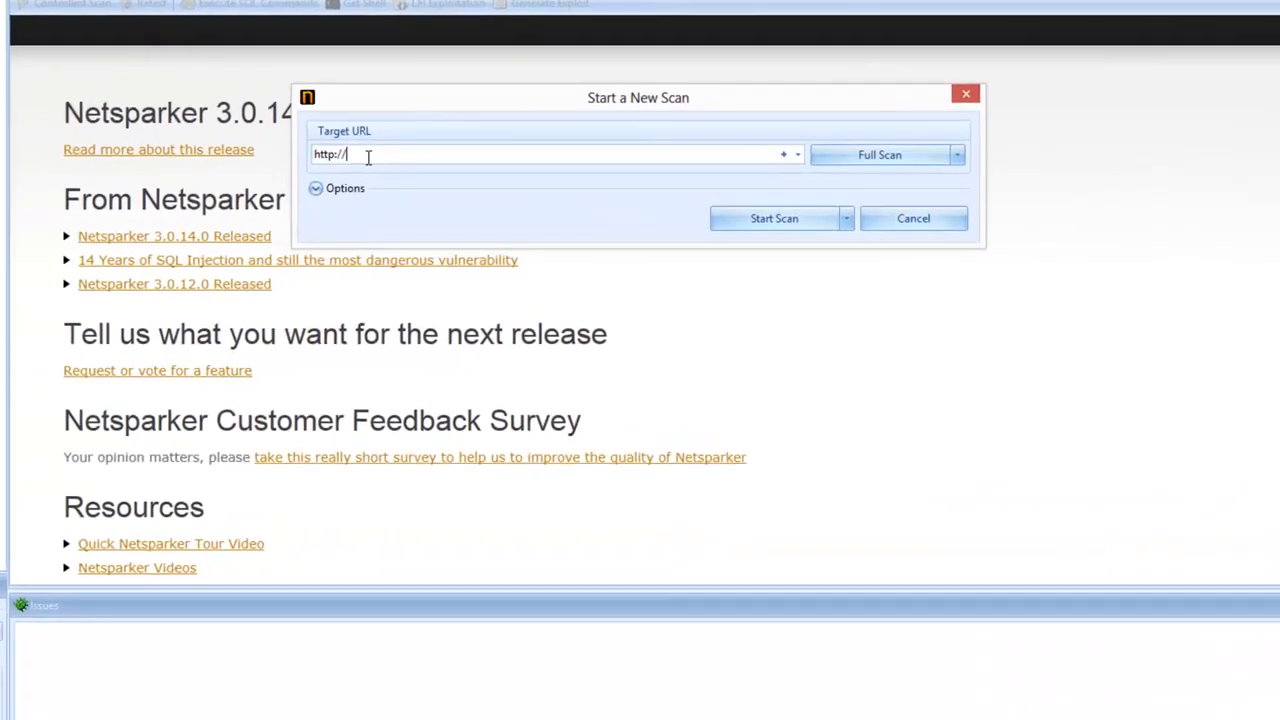
pyautogui.write('ph')
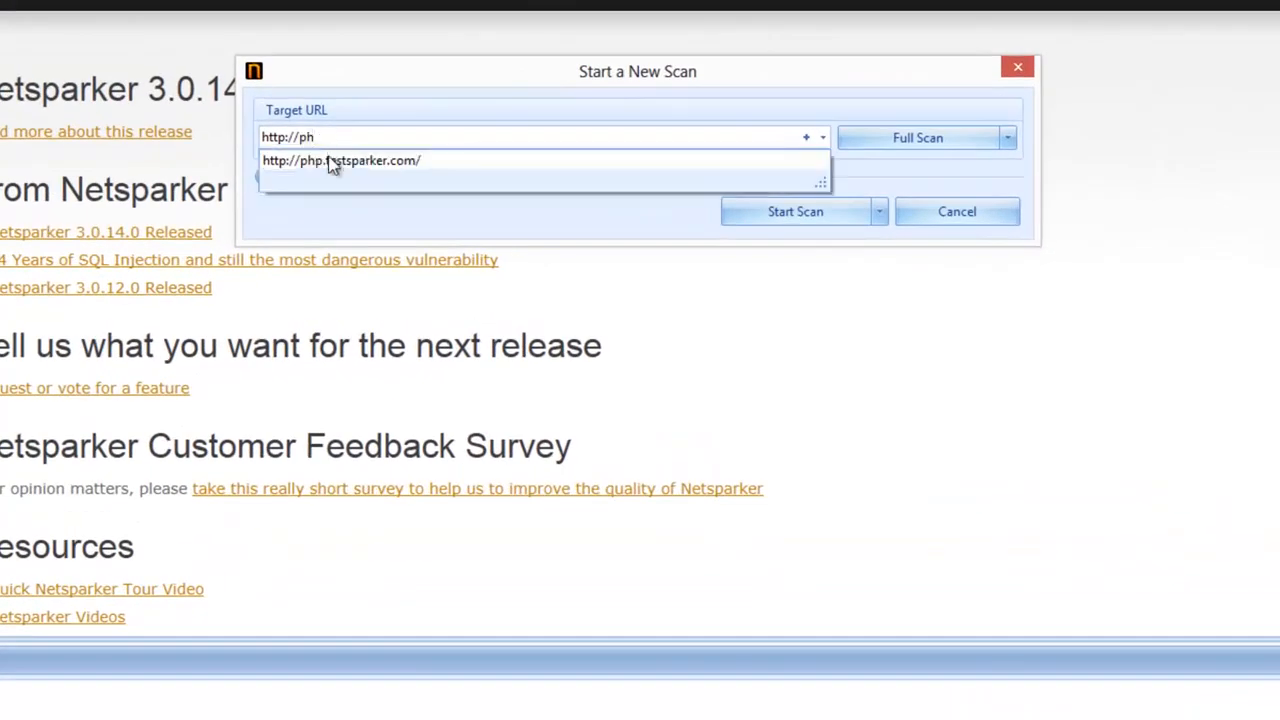
pyautogui.click(333, 162)
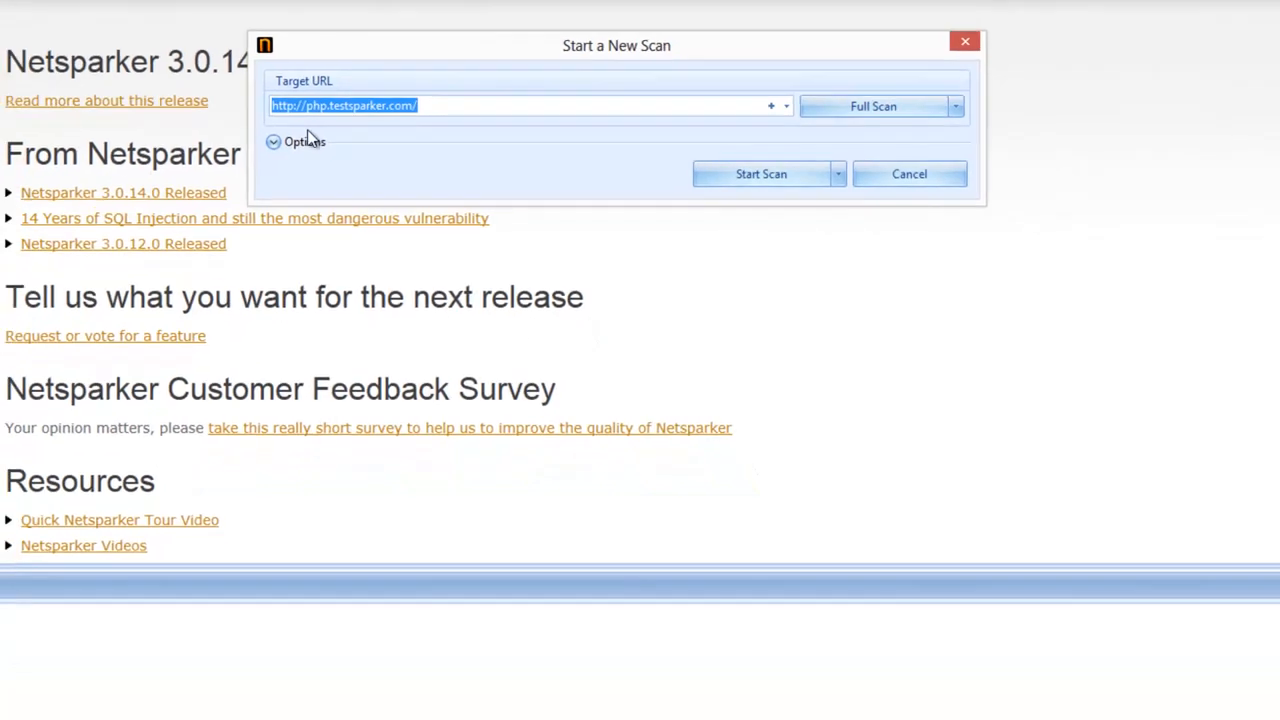
pyautogui.click(263, 176)
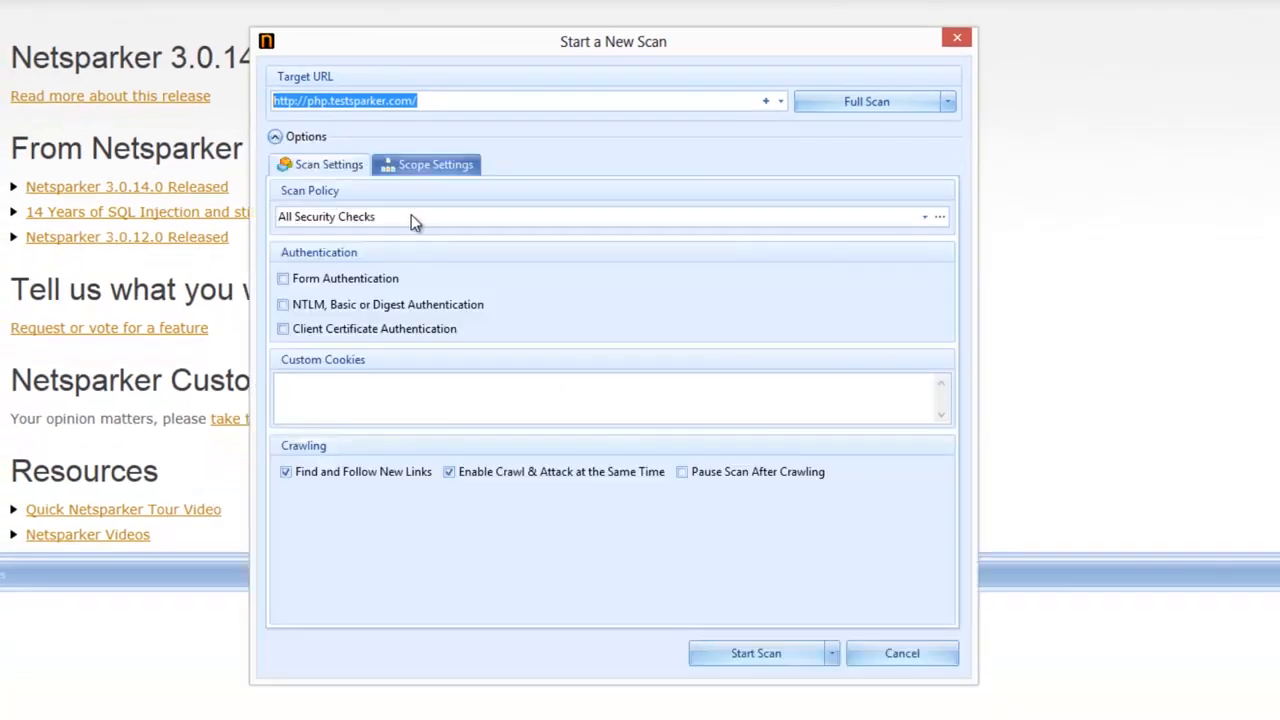
pyautogui.click(938, 217)
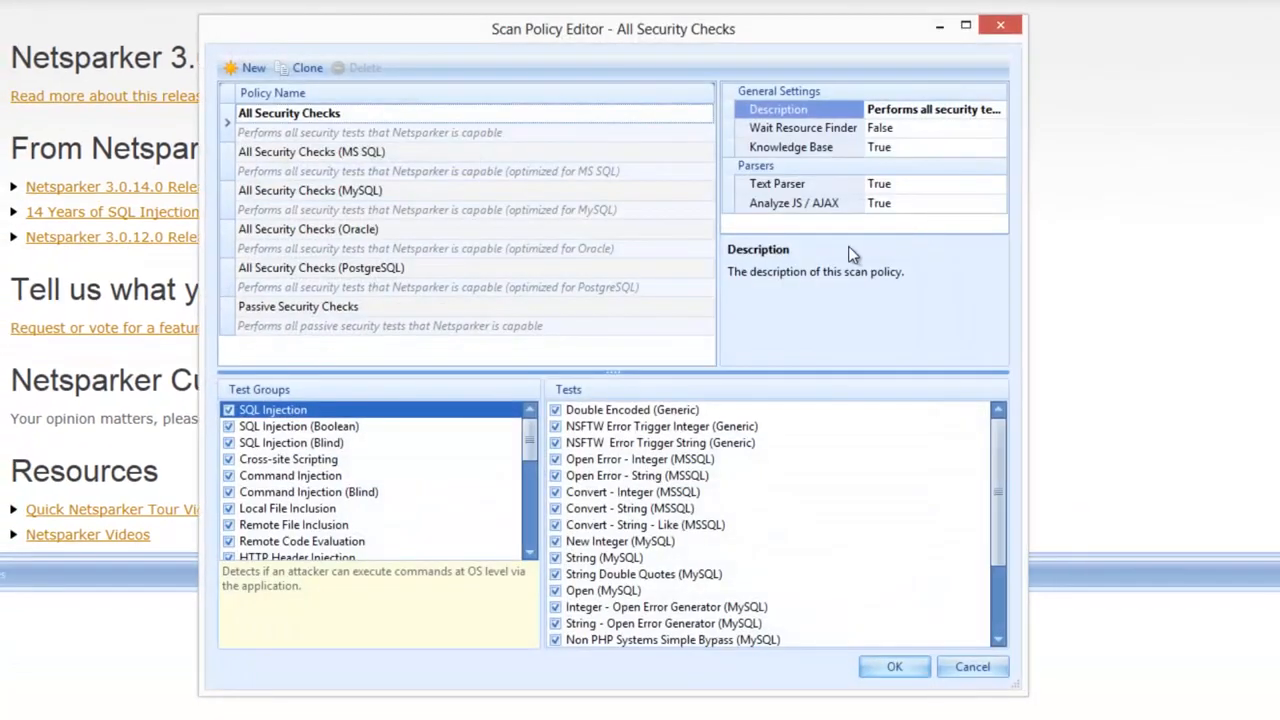
pyautogui.moveTo(532, 438)
pyautogui.mouseDown()
pyautogui.moveTo(528, 545)
pyautogui.moveTo(530, 428)
pyautogui.mouseUp()
pyautogui.click(903, 668)
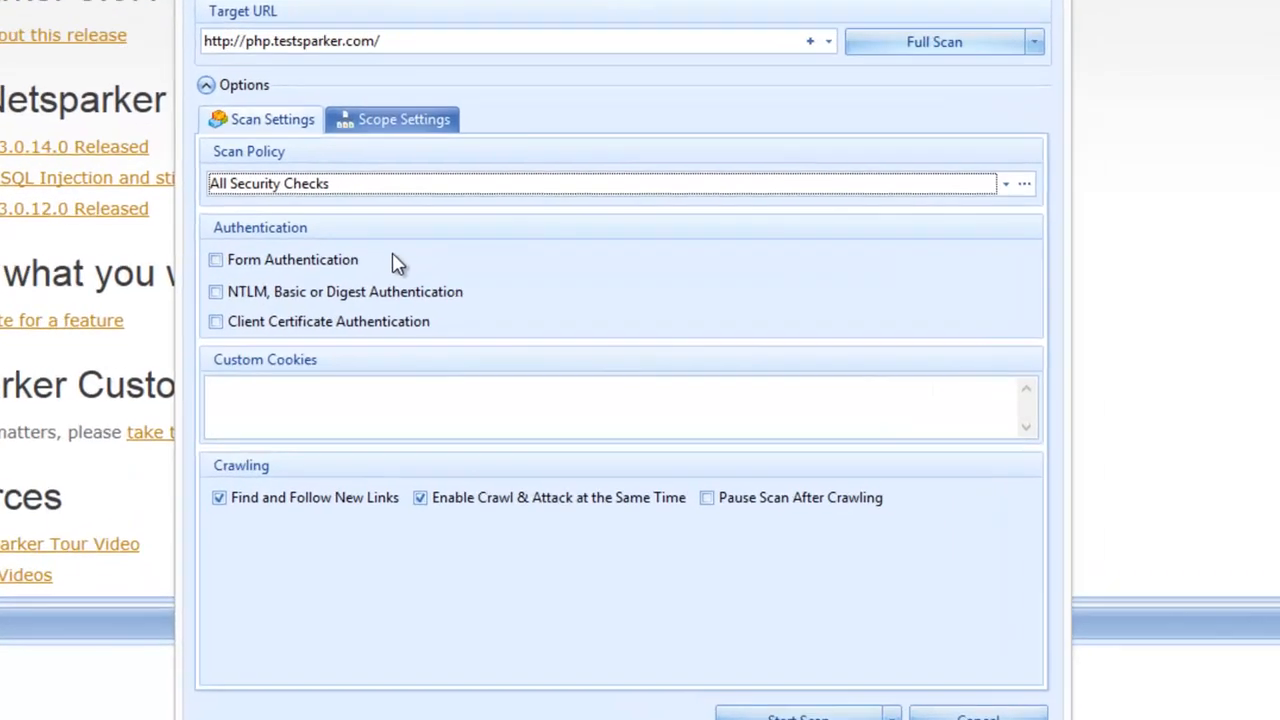
pyautogui.moveTo(407, 277)
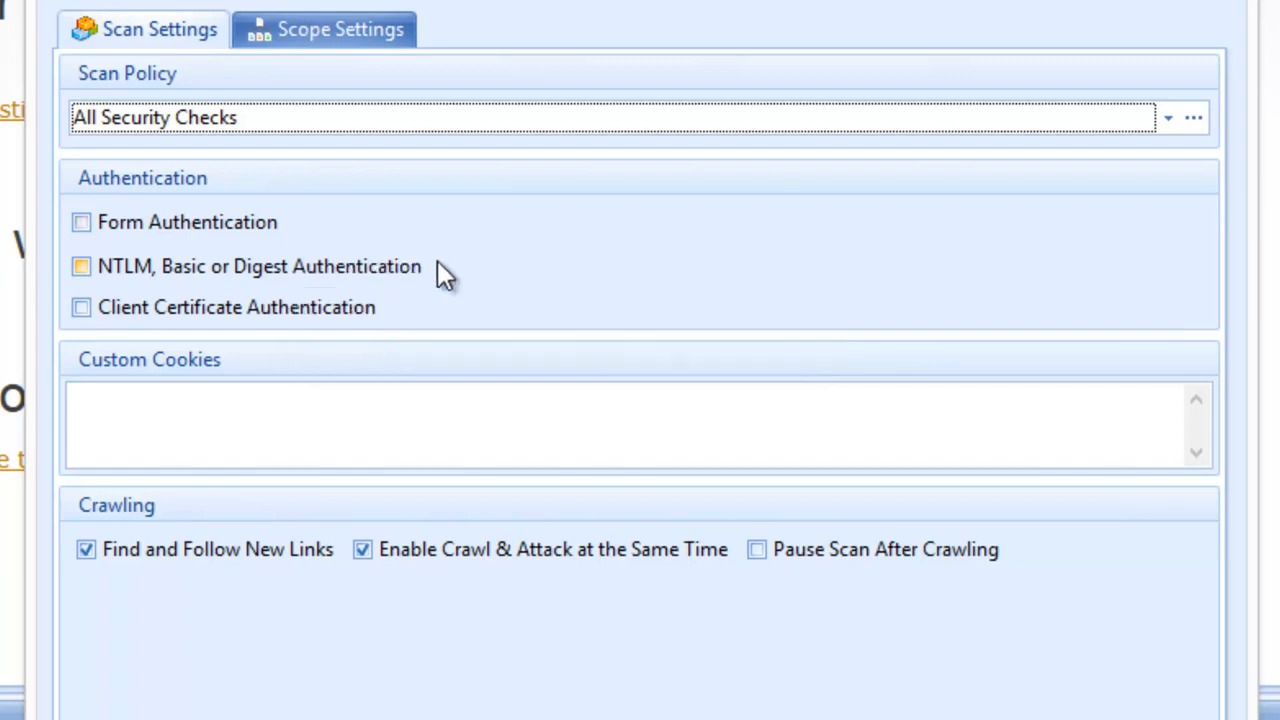
pyautogui.moveTo(437, 262)
pyautogui.moveTo(387, 310)
pyautogui.moveTo(84, 223)
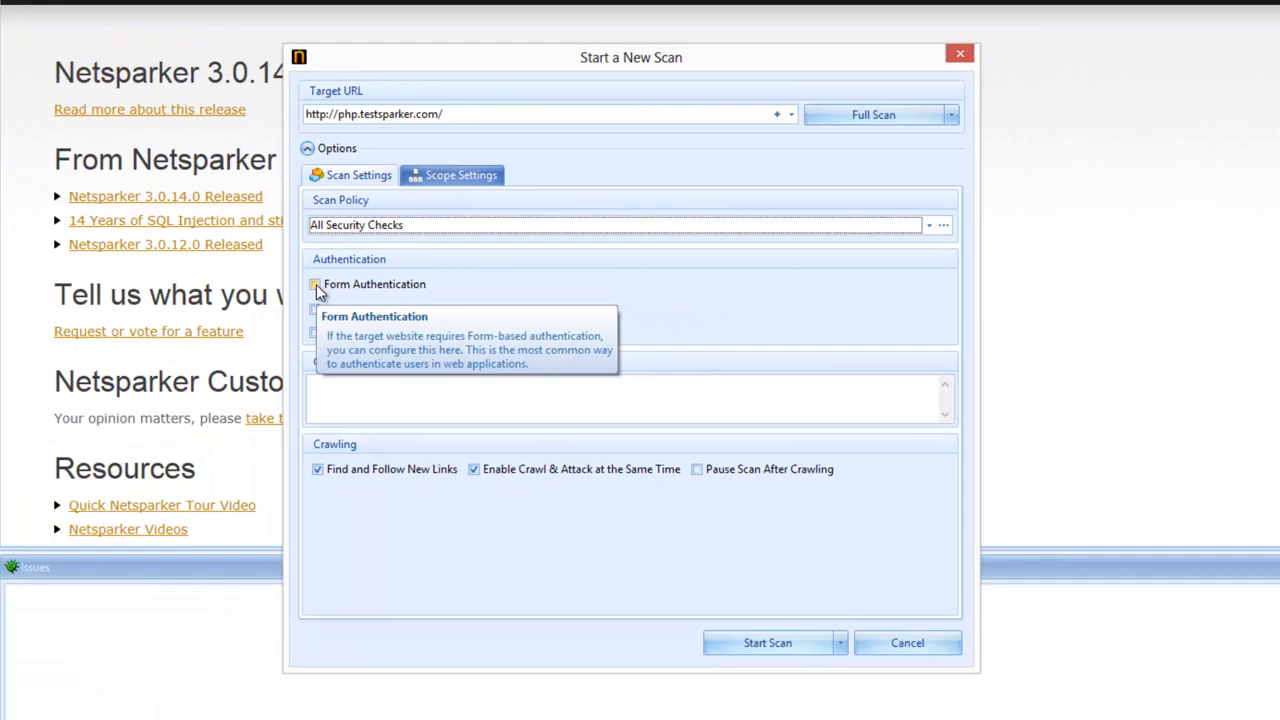
# Step: Enable form authentication with login URL auth/login.php and login-required URL auth/internal.php
pyautogui.click(316, 286)
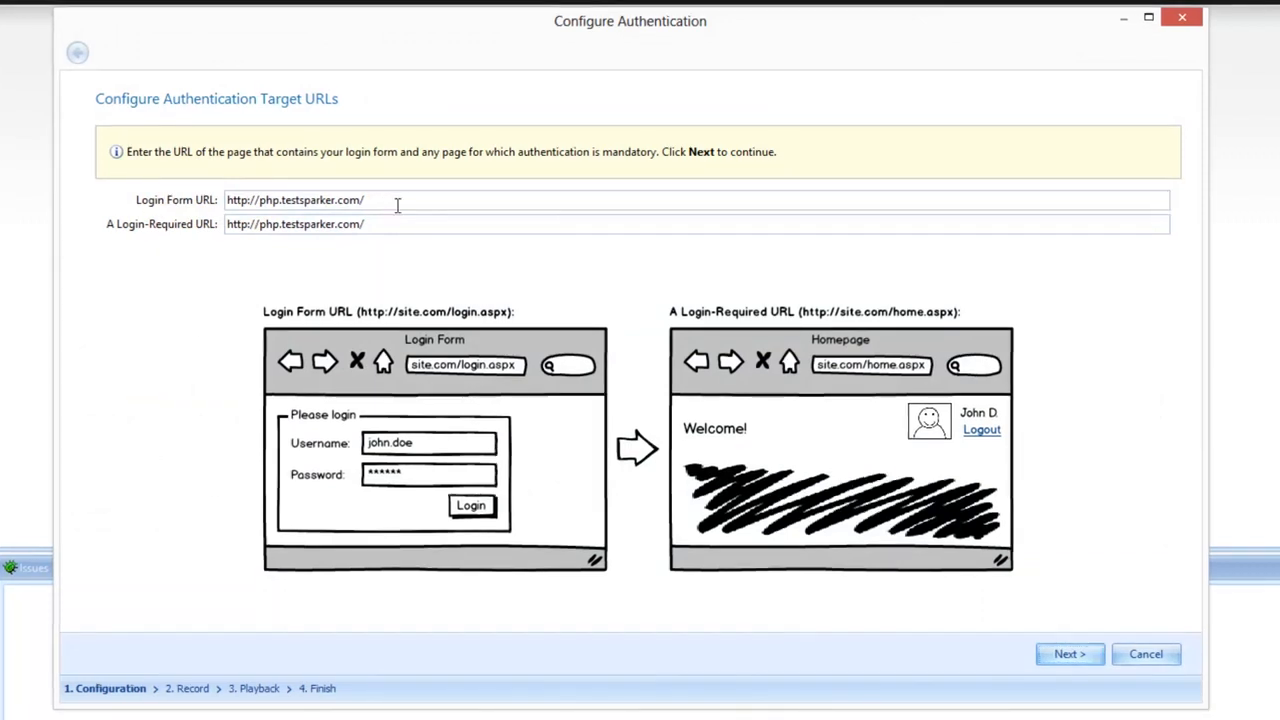
pyautogui.click(384, 203)
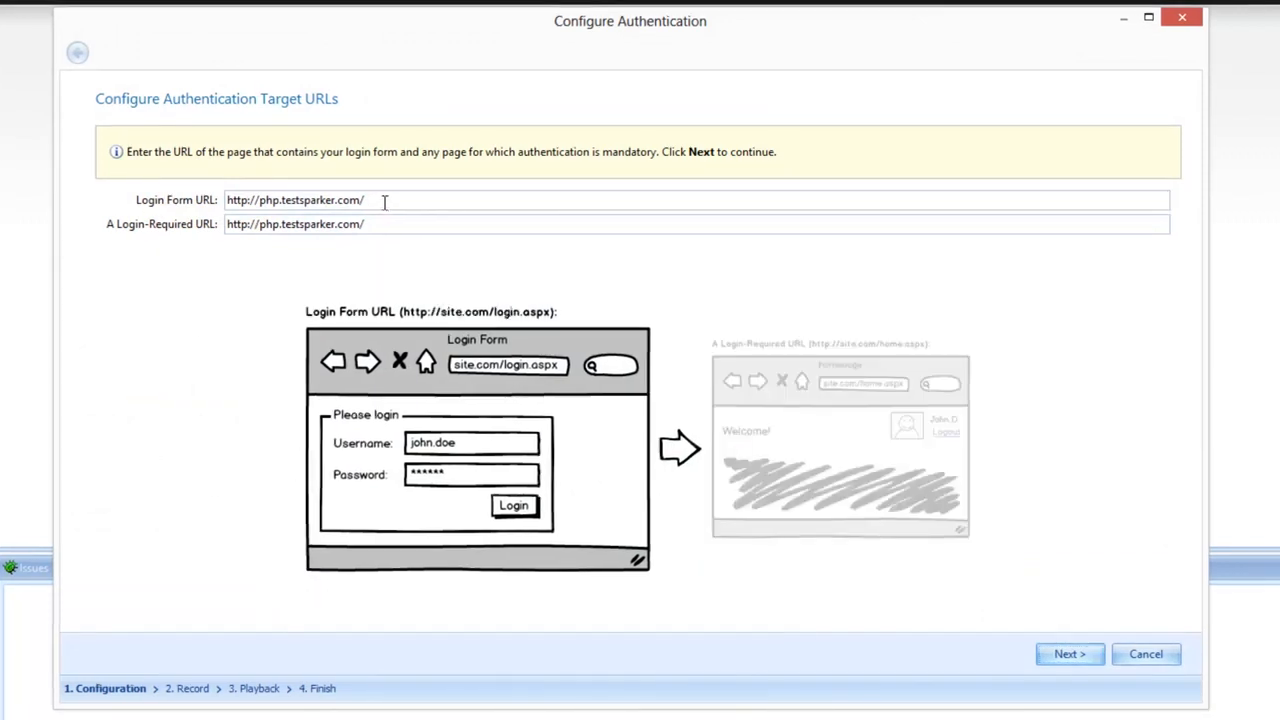
pyautogui.write('auth/login.php')
pyautogui.click(417, 225)
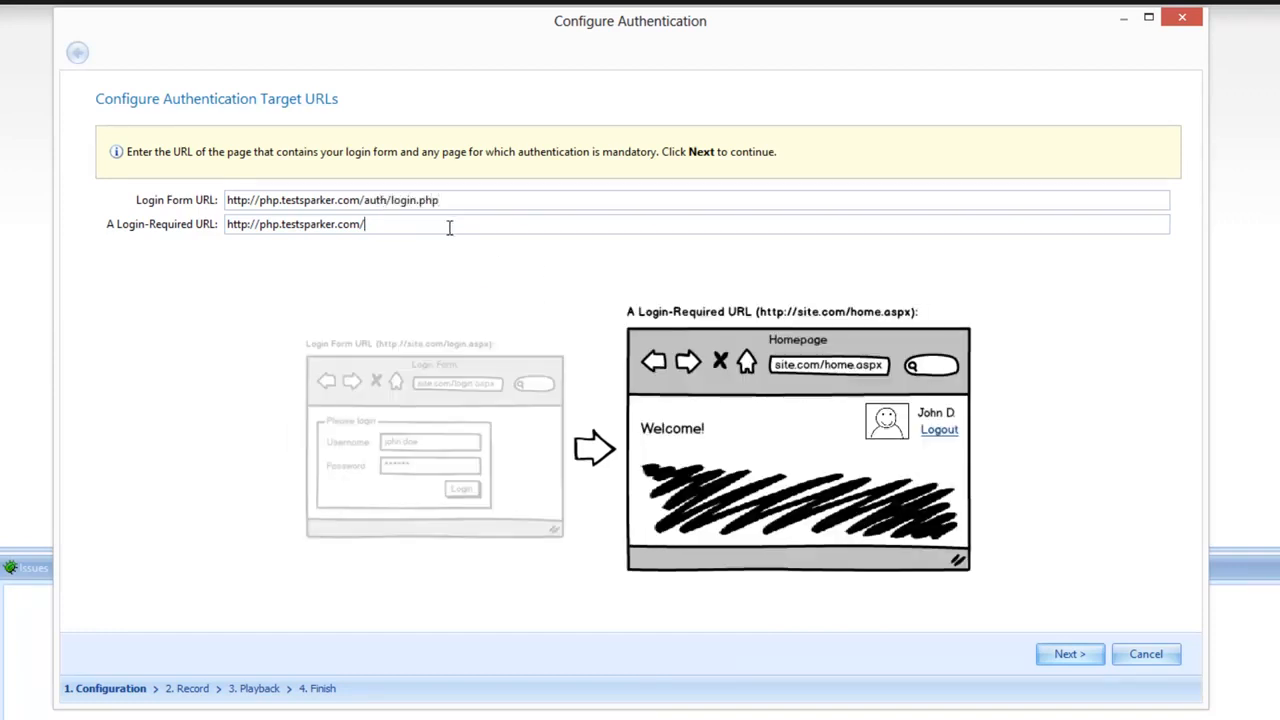
pyautogui.moveTo(450, 228); pyautogui.dragTo(142, 221)
pyautogui.write('http://php.testsparker.com/auth/internal.php')
pyautogui.click(1075, 656)
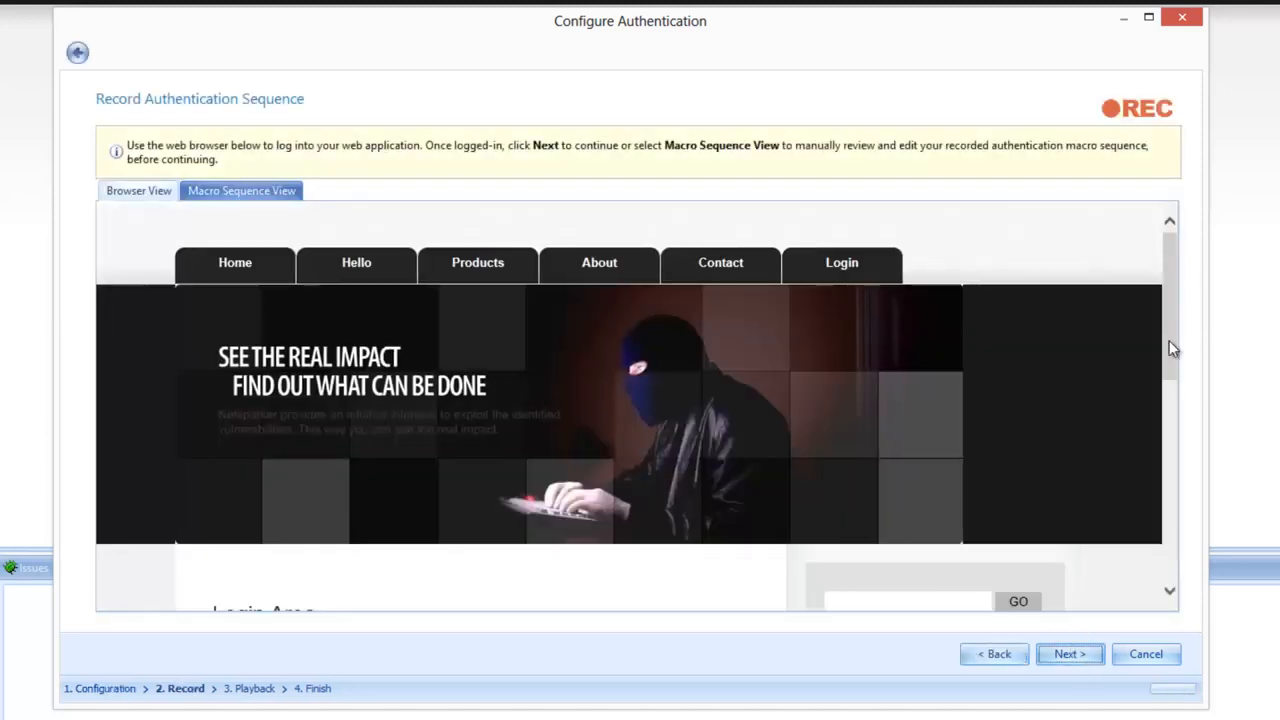
# Step: Record a login to the Login Area with the admin username and password, then verify it
pyautogui.moveTo(1169, 340); pyautogui.dragTo(1169, 410)
pyautogui.click(375, 480)
pyautogui.write('admin')
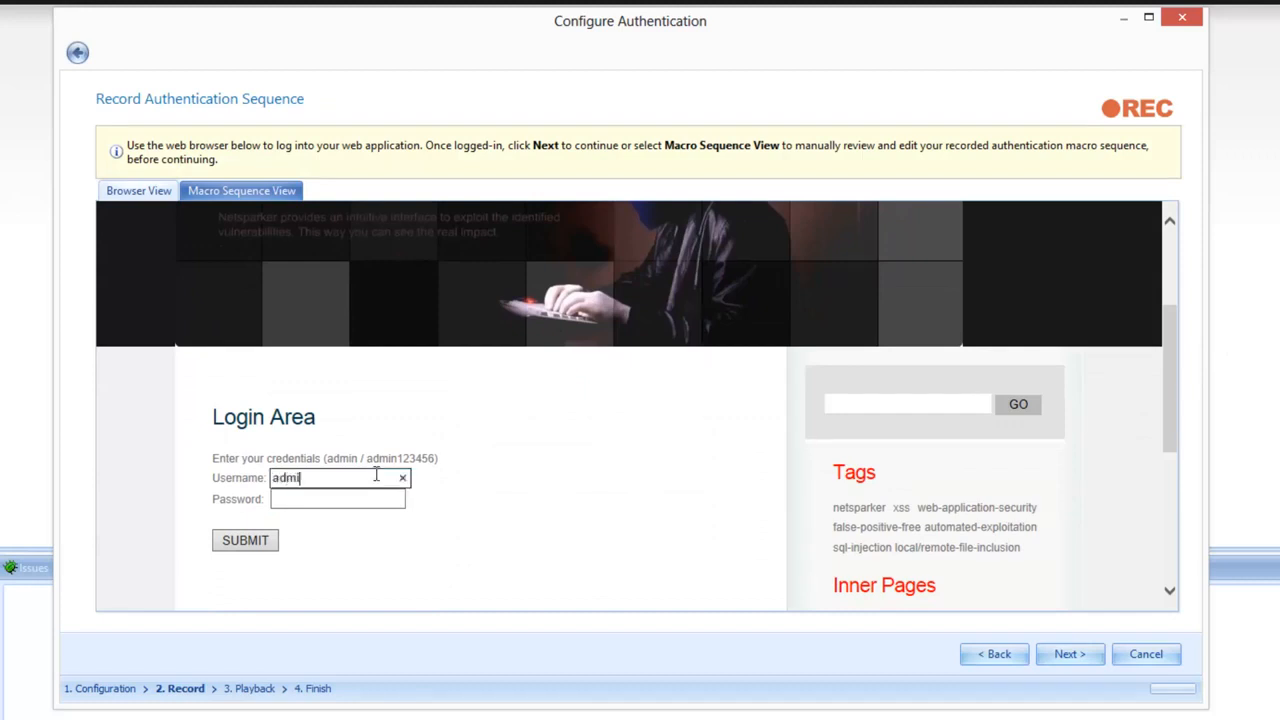
pyautogui.press('Tab')
pyautogui.write('admin123456')
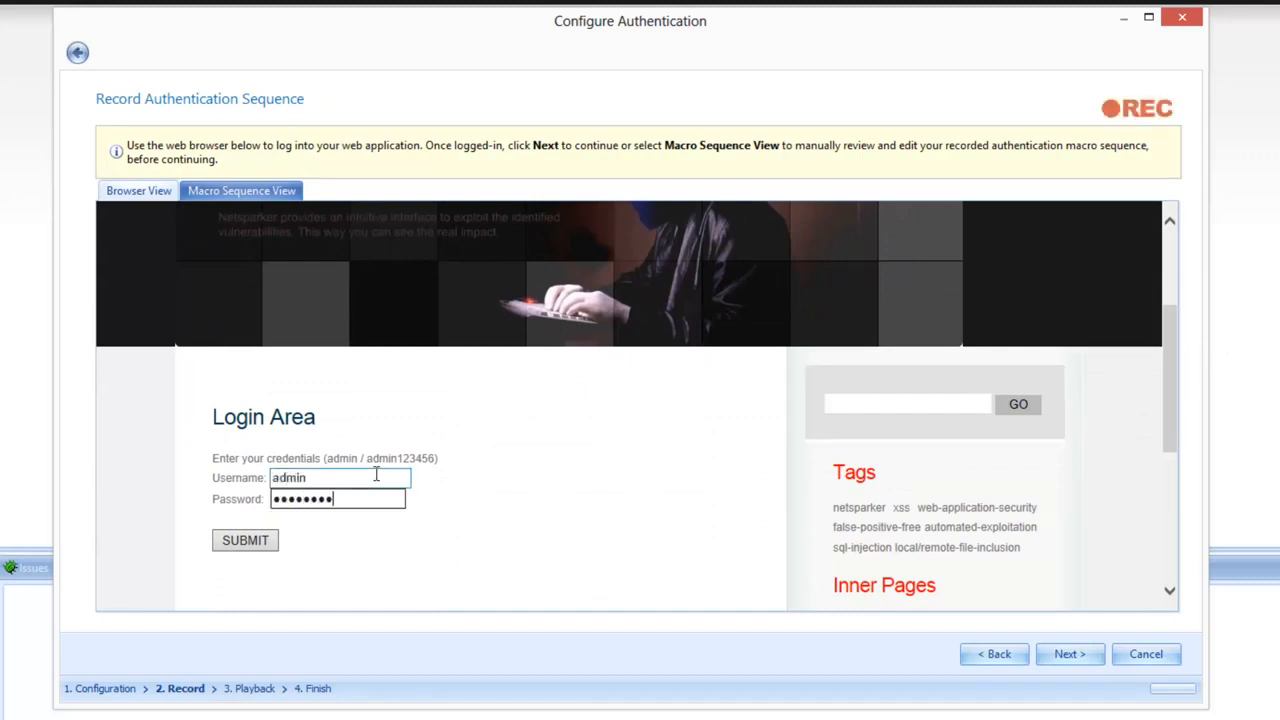
pyautogui.click(257, 540)
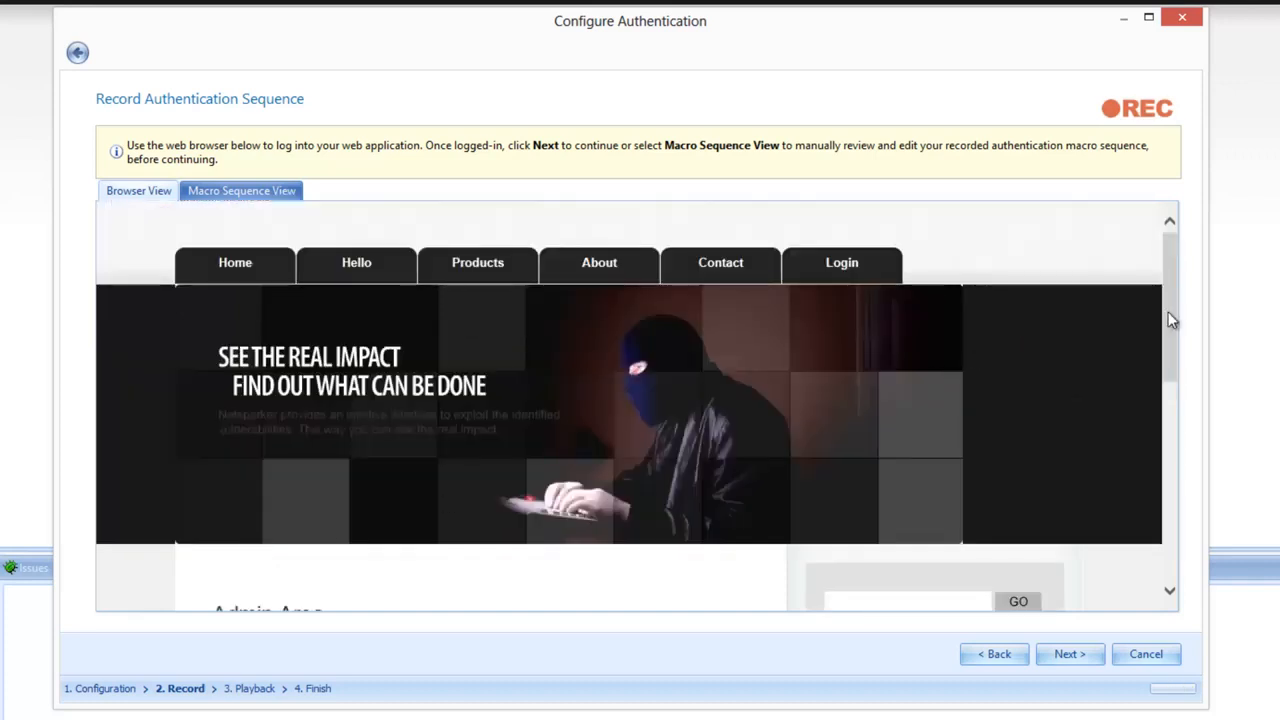
pyautogui.moveTo(1167, 320); pyautogui.dragTo(1163, 402)
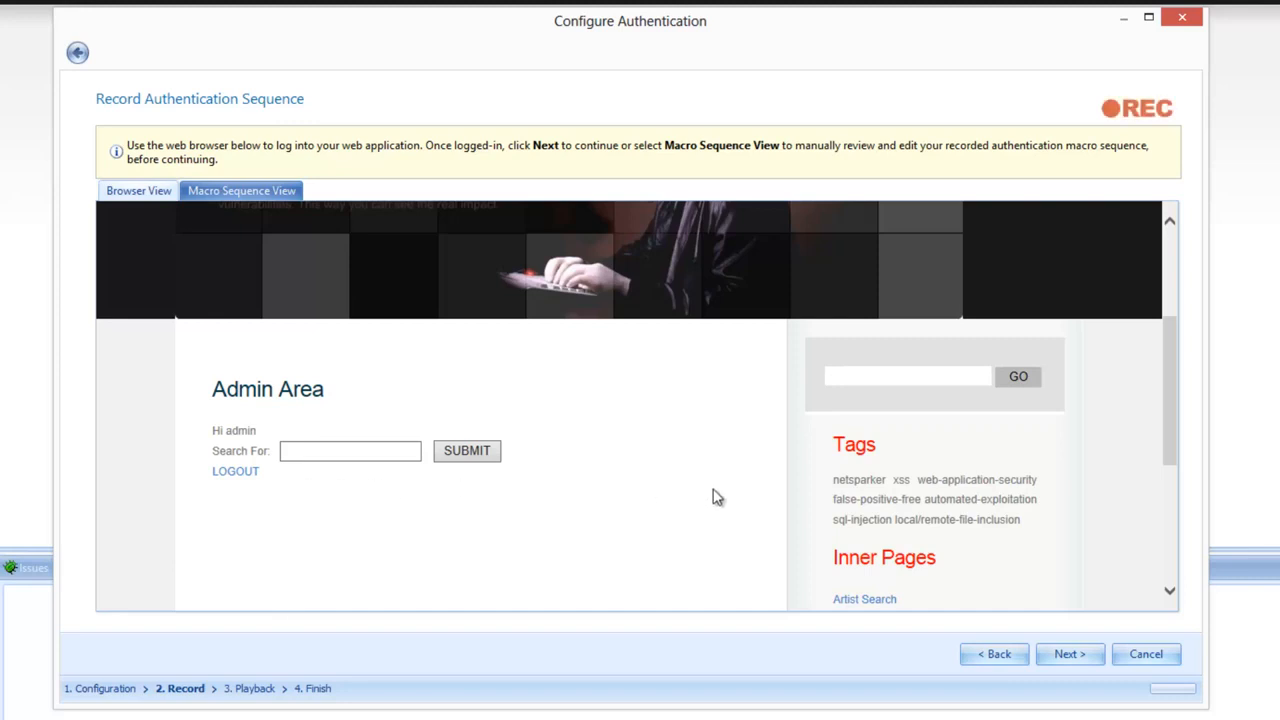
pyautogui.click(1066, 652)
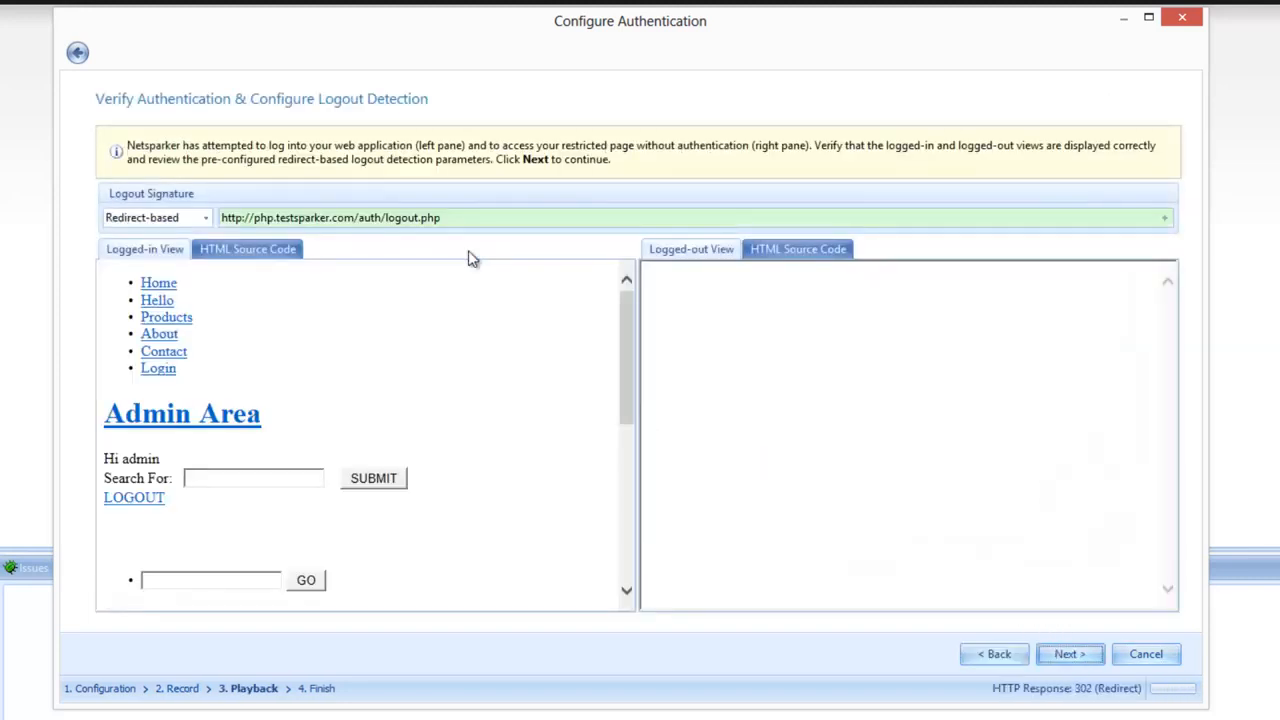
# Step: Accept the detected /auth/logout.php redirect-based logout signature to reach Configuration Complete
pyautogui.moveTo(460, 222); pyautogui.dragTo(221, 222)
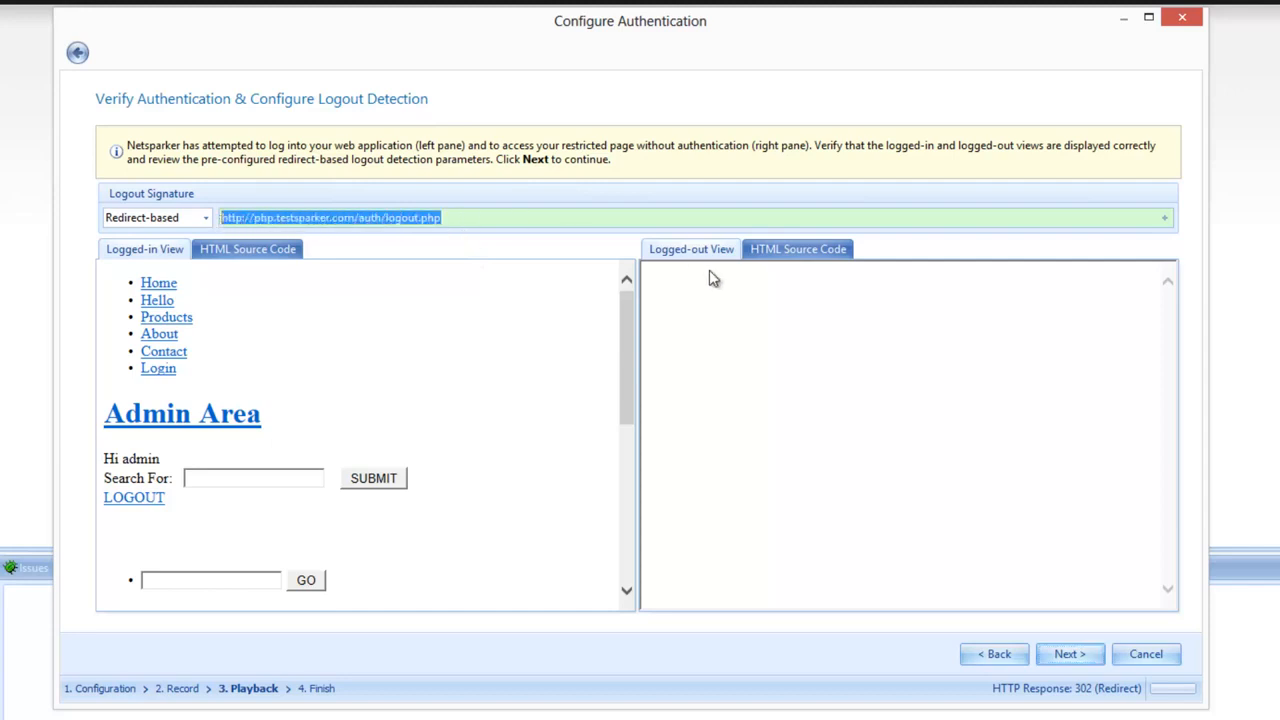
pyautogui.click(1074, 661)
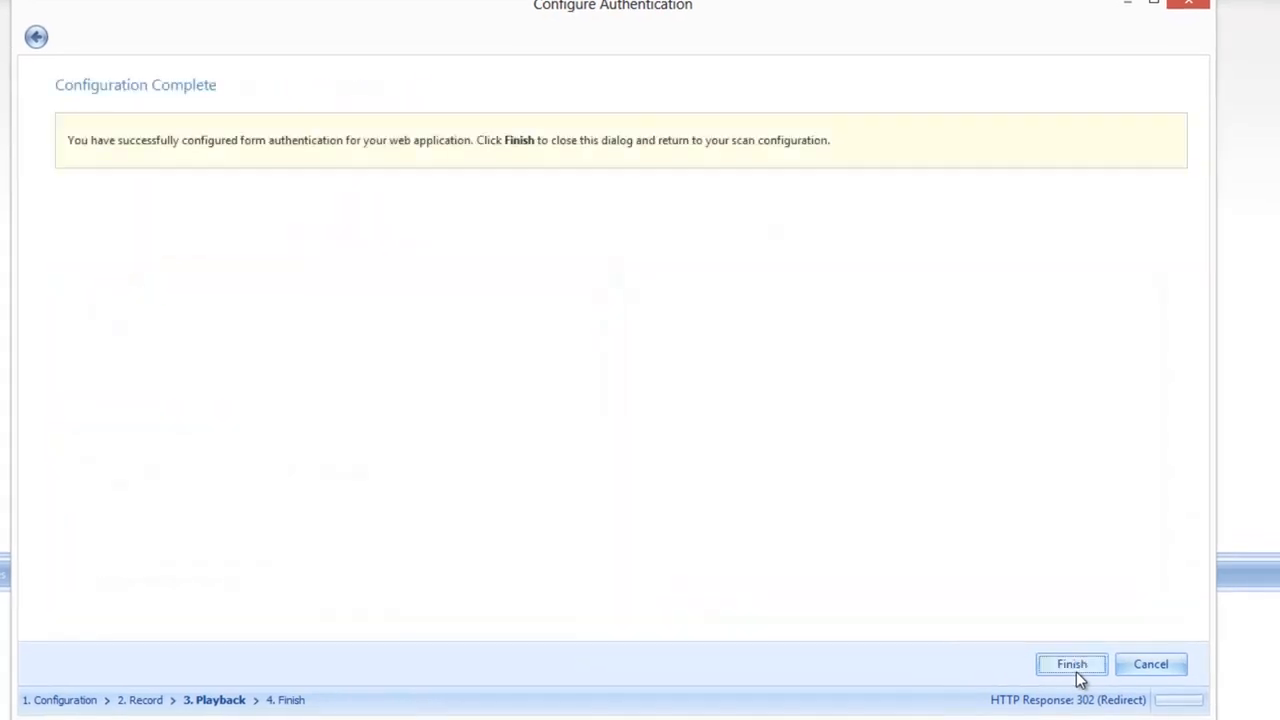
# Step: Finish the authentication wizard and review the scan's Scope Settings and Scan Settings tabs
pyautogui.click(1074, 668)
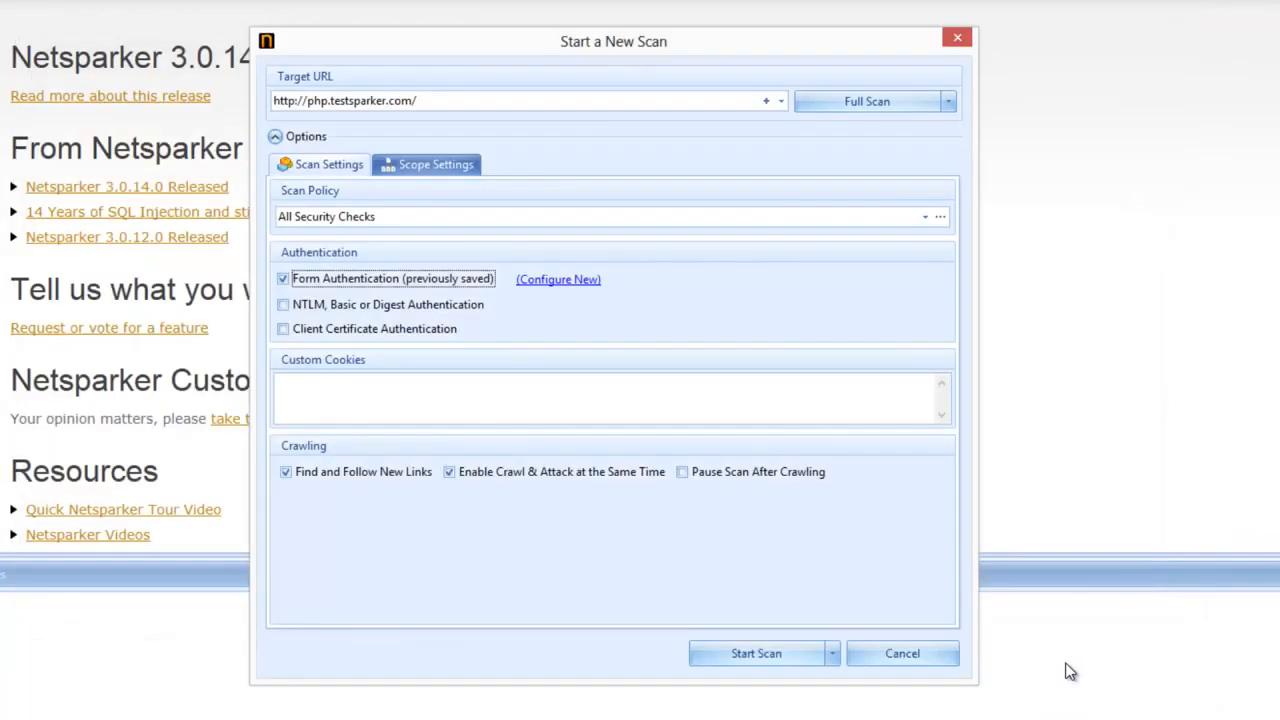
pyautogui.click(437, 166)
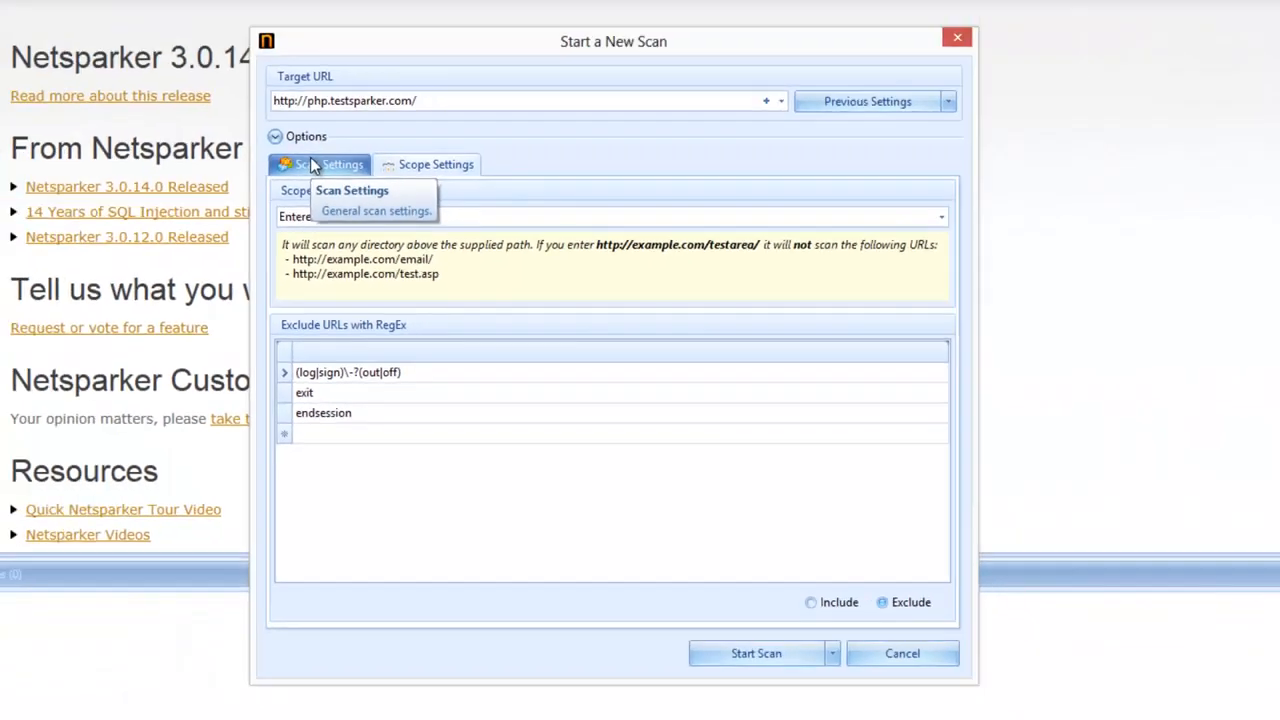
pyautogui.click(312, 166)
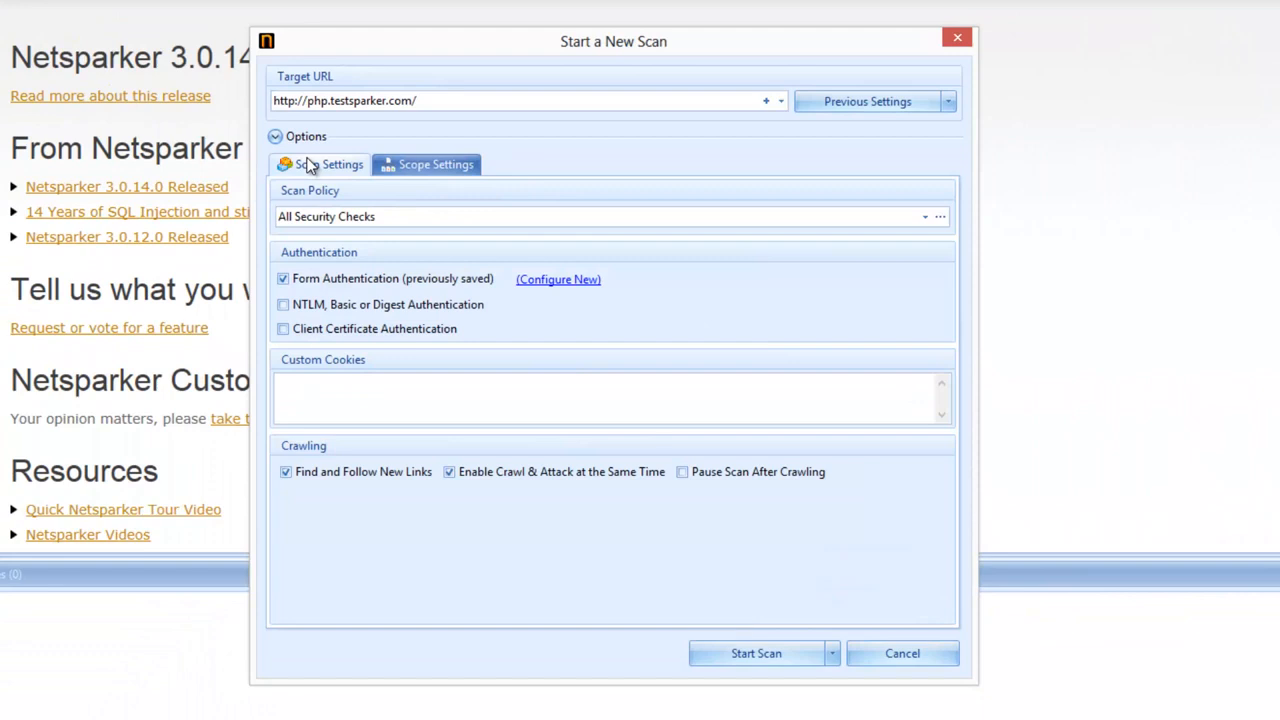
pyautogui.click(455, 168)
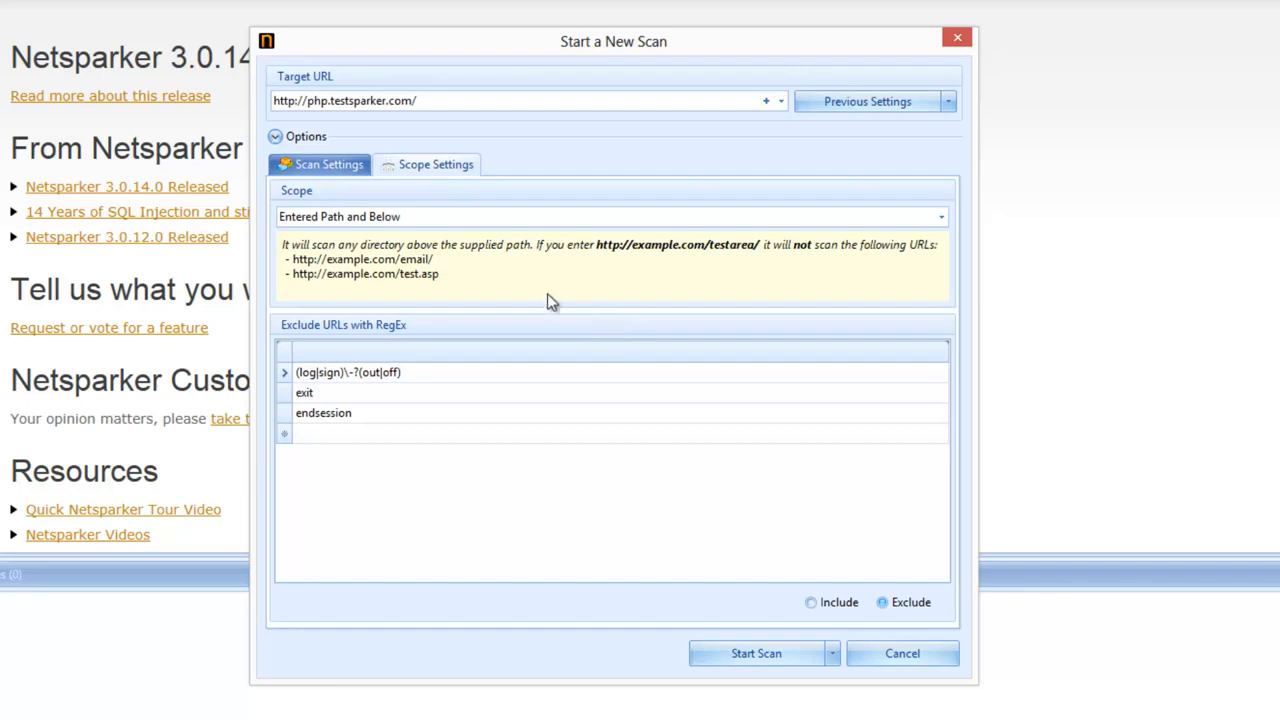
# Step: Recheck the Scan Settings and start the authenticated scan of php.testsparker.com
pyautogui.click(349, 171)
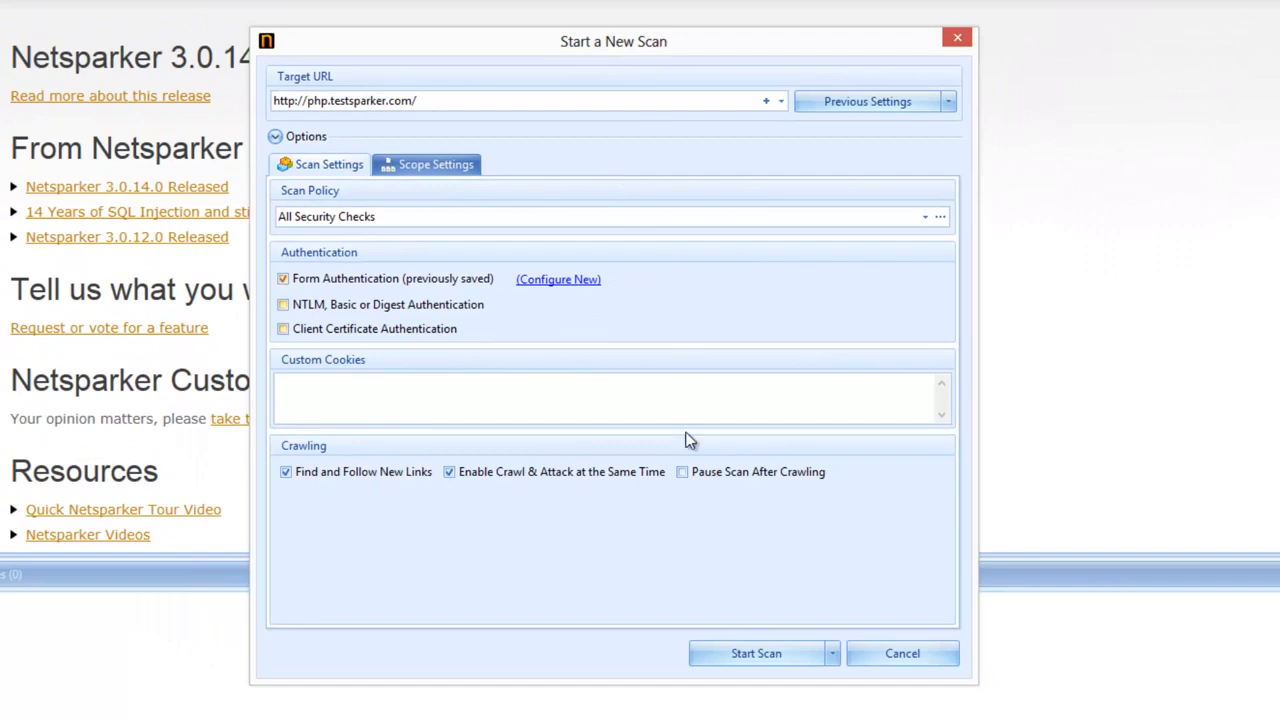
pyautogui.click(754, 653)
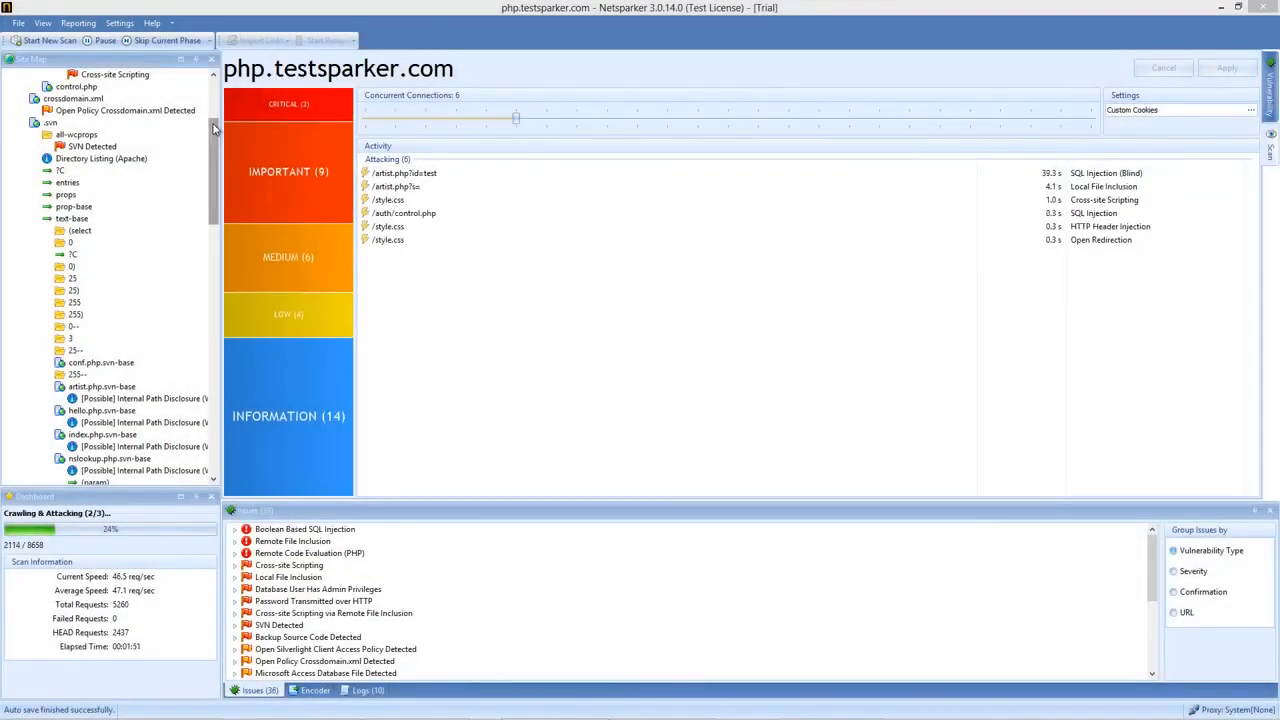
# Step: Scroll the Site Map tree as the scan reports 3 critical, 9 important, 6 medium, 4 low, 14 informational issues
pyautogui.moveTo(213, 128); pyautogui.dragTo(192, 80)
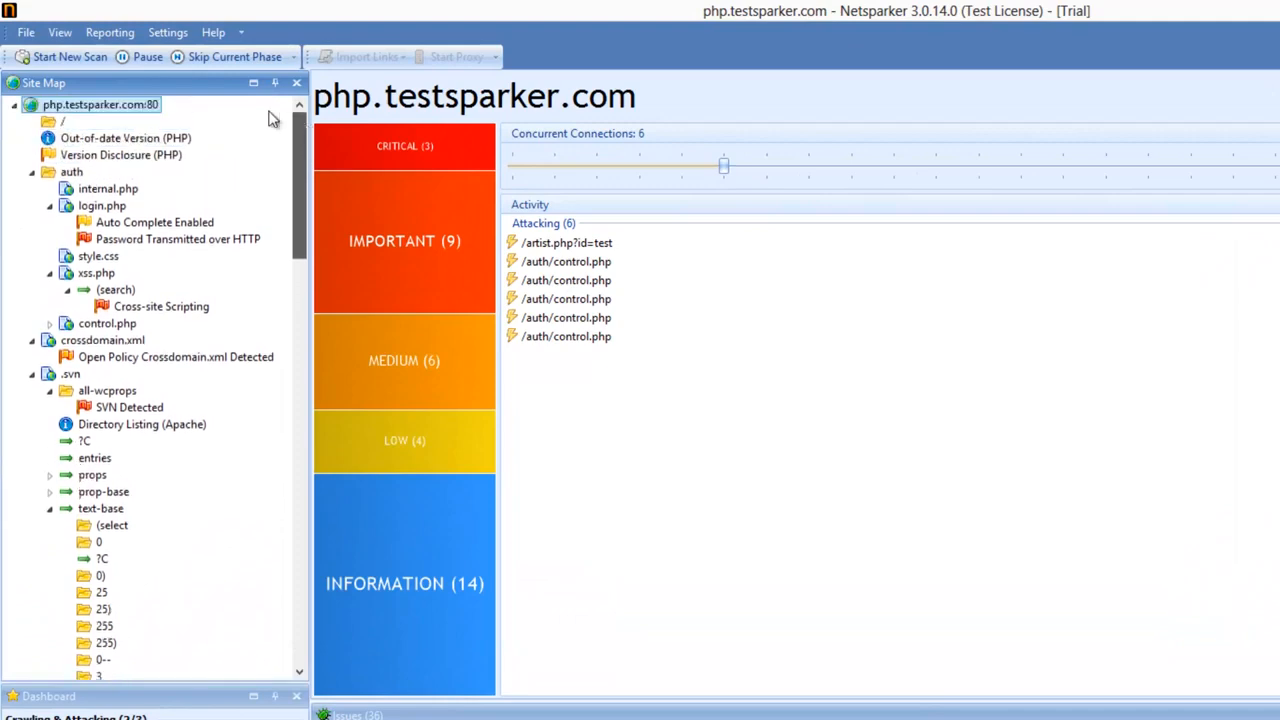
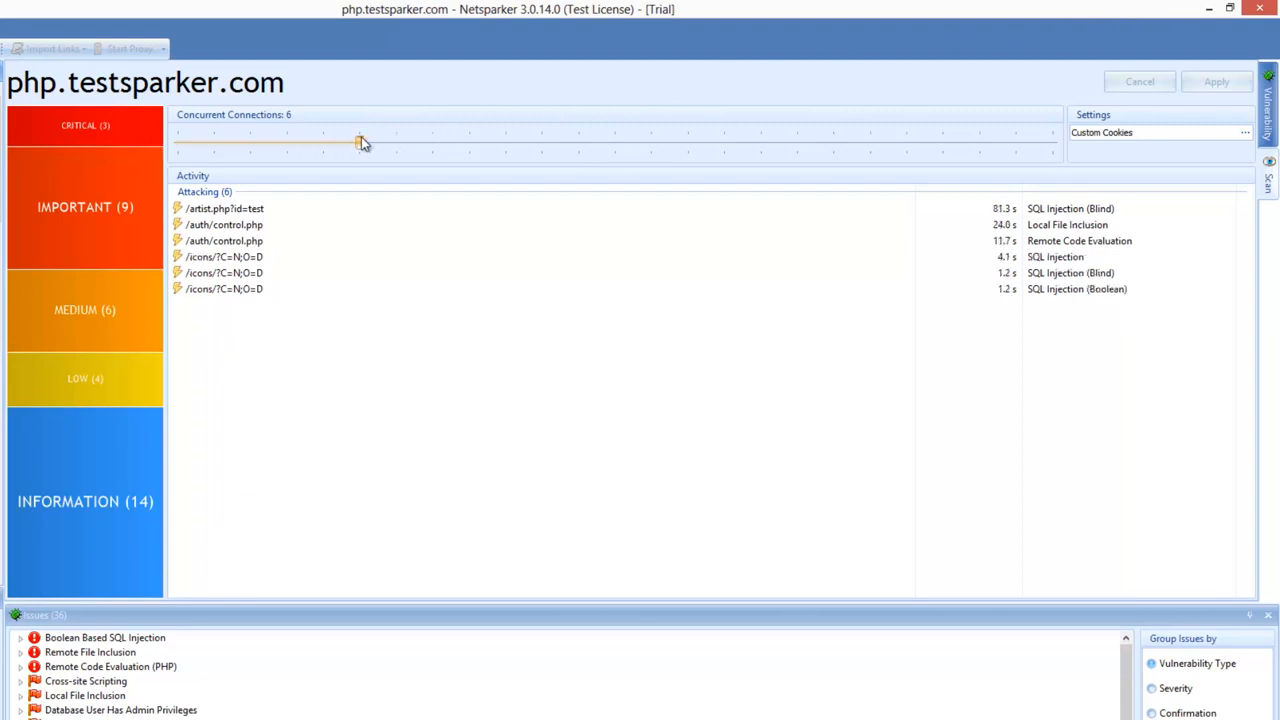
# Step: Raise the running scan's concurrent connections from 6 to 14 and apply the change
pyautogui.moveTo(359, 140); pyautogui.dragTo(512, 144)
pyautogui.moveTo(626, 148); pyautogui.dragTo(655, 147)
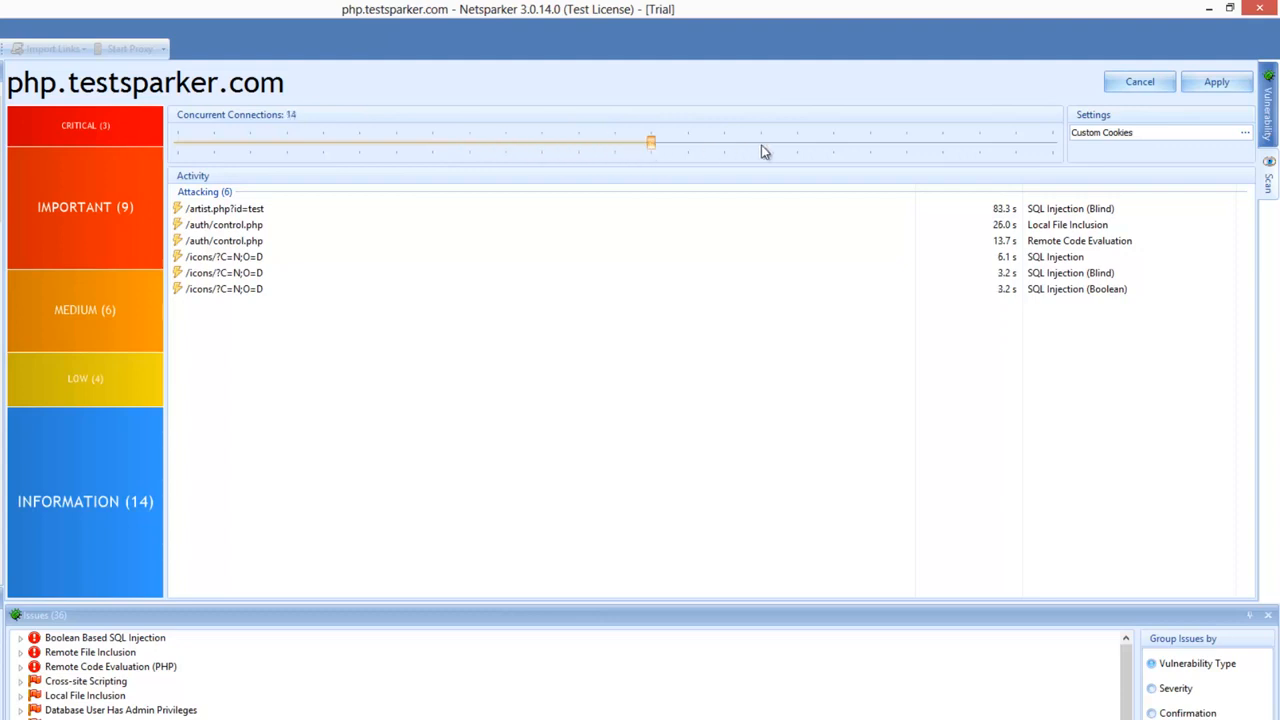
pyautogui.click(1203, 85)
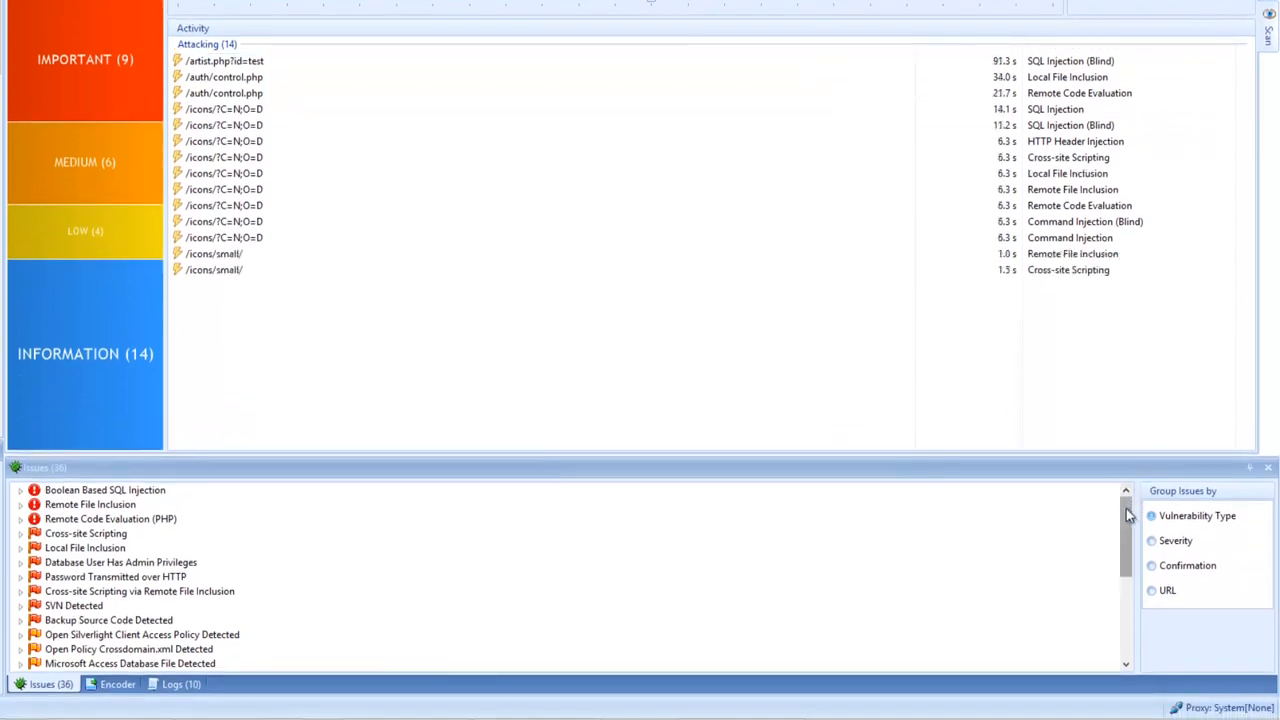
# Step: Regroup the issue list by Severity, Confirmation and URL, then back to Vulnerability Type
pyautogui.moveTo(1127, 509)
pyautogui.mouseDown()
pyautogui.moveTo(1127, 520)
pyautogui.moveTo(1129, 509)
pyautogui.mouseUp()
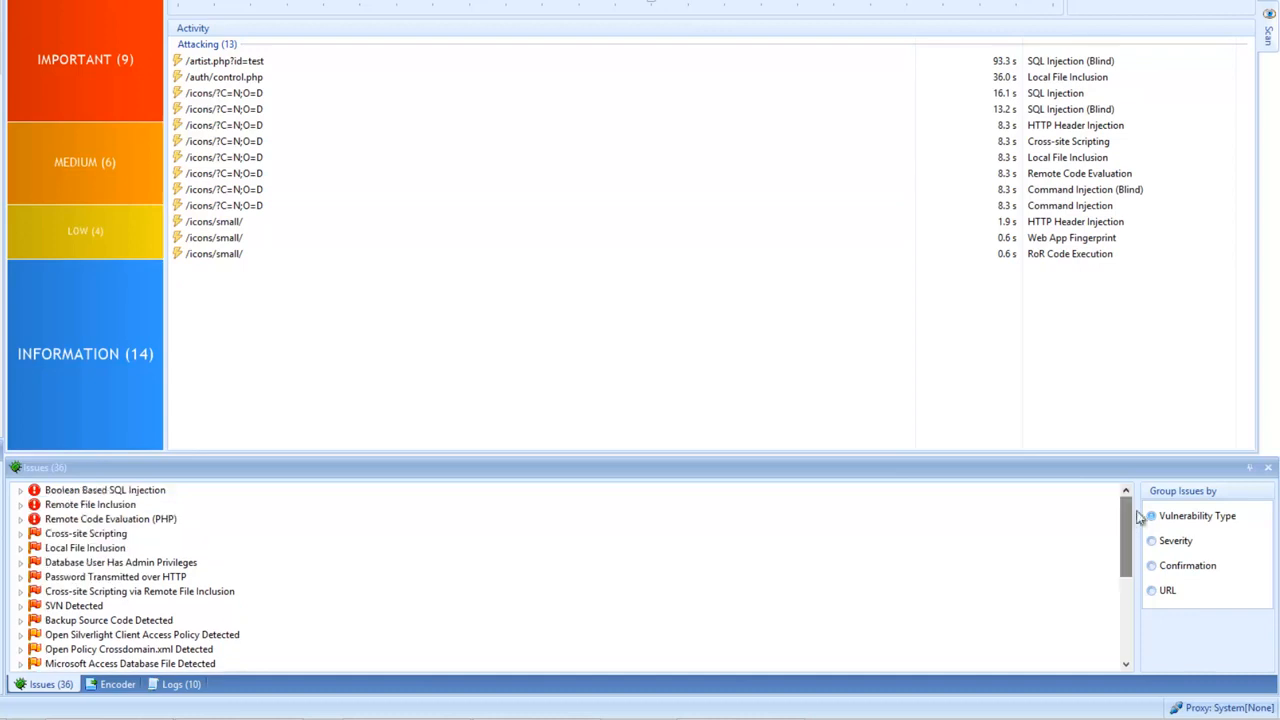
pyautogui.click(1150, 540)
pyautogui.click(1152, 566)
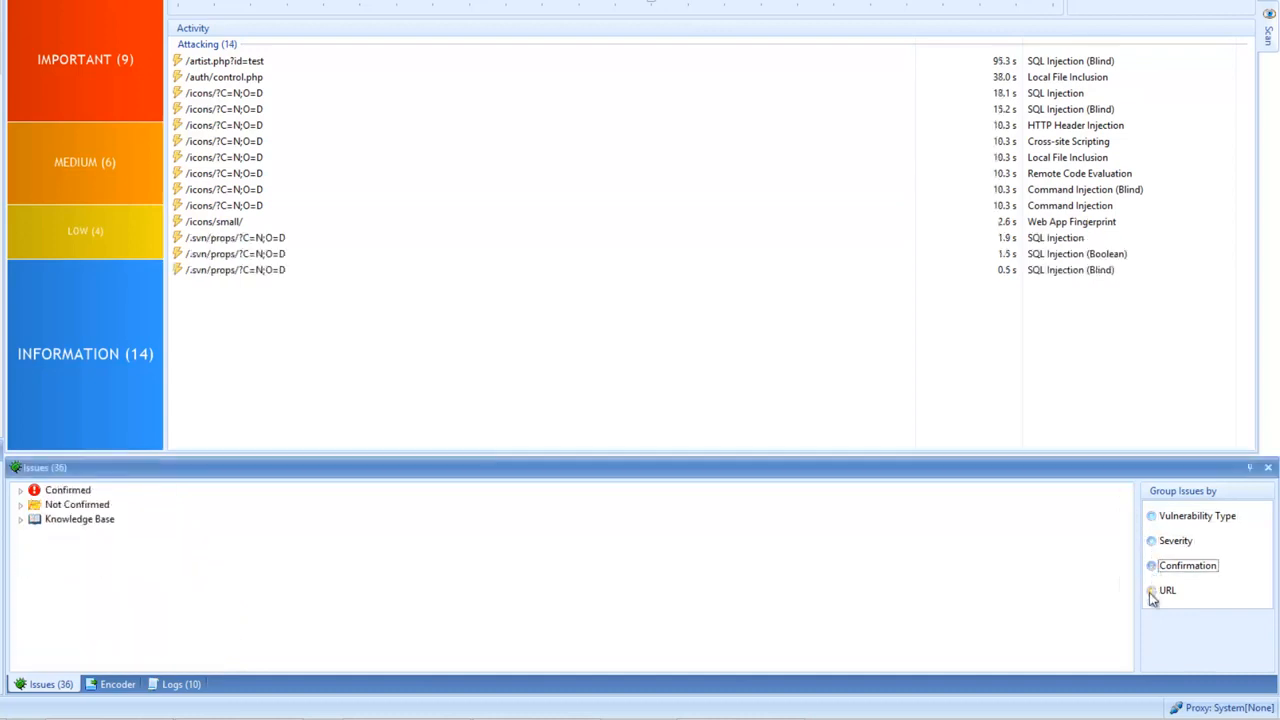
pyautogui.click(1152, 592)
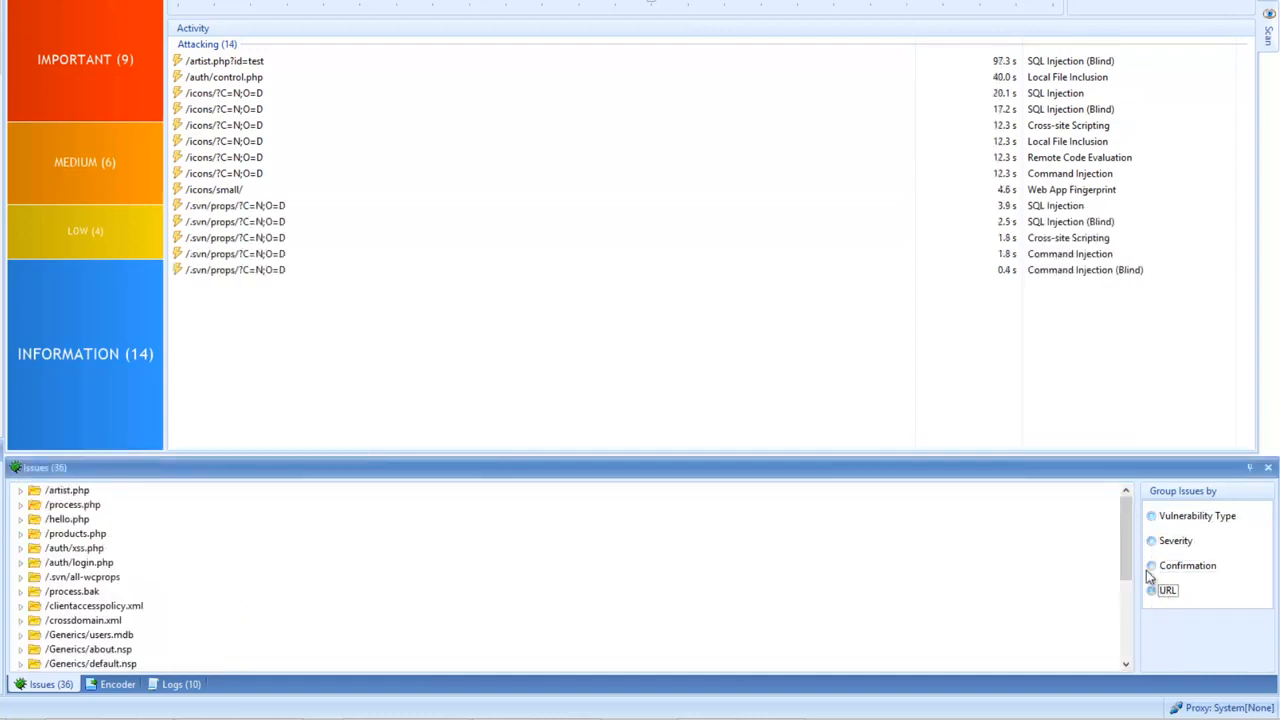
pyautogui.click(1151, 517)
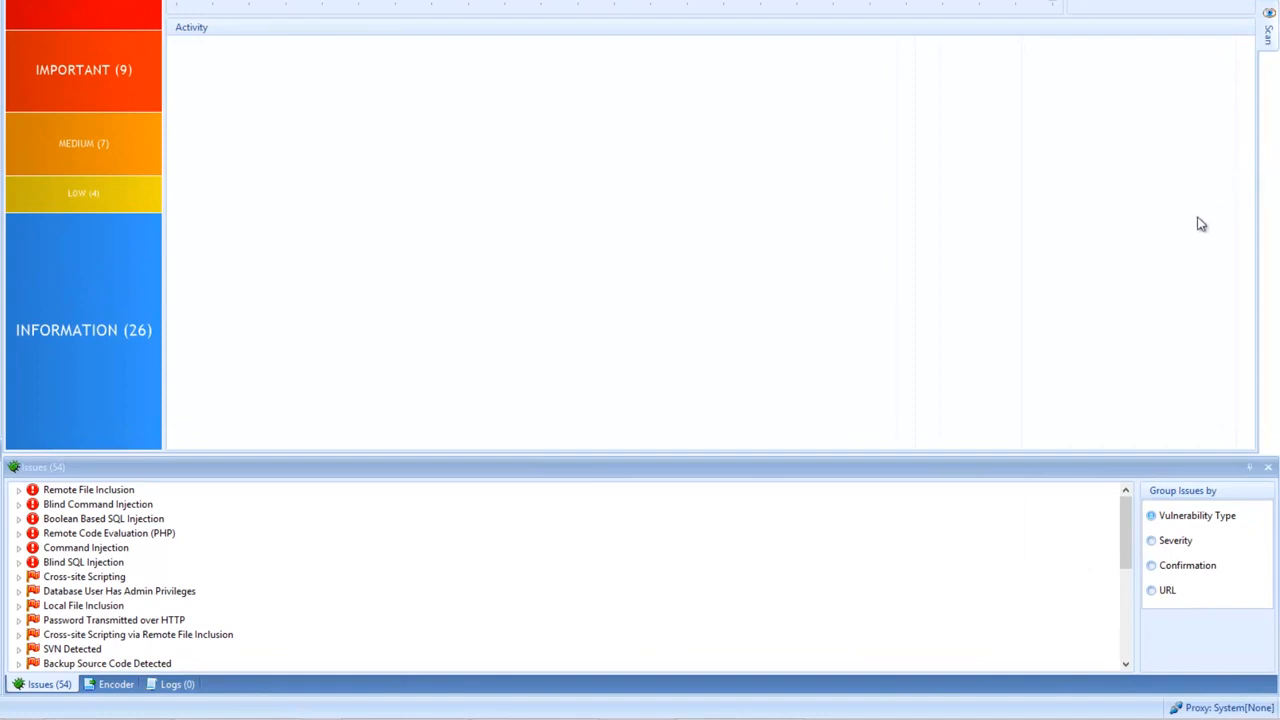
# Step: Group issues by confirmation and review each confirmed finding, from /process.php RFI to /artist.php SQL injection
pyautogui.click(1153, 568)
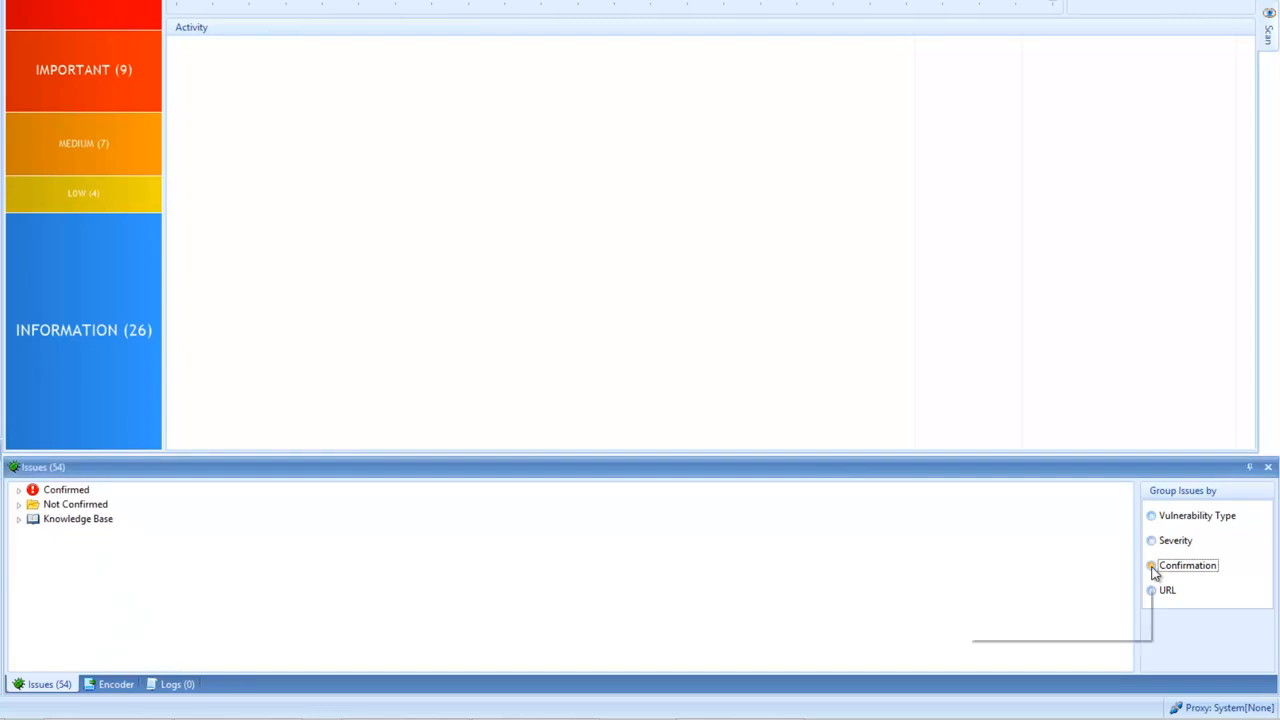
pyautogui.click(18, 490)
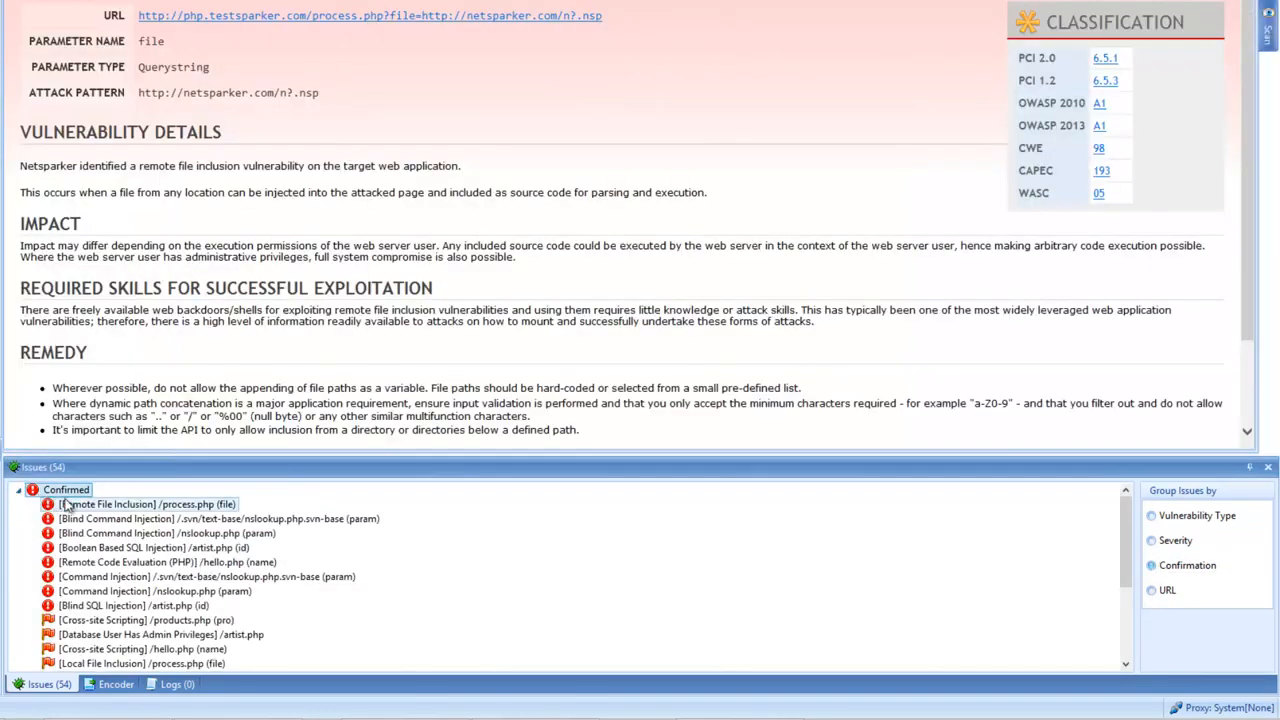
pyautogui.click(68, 506)
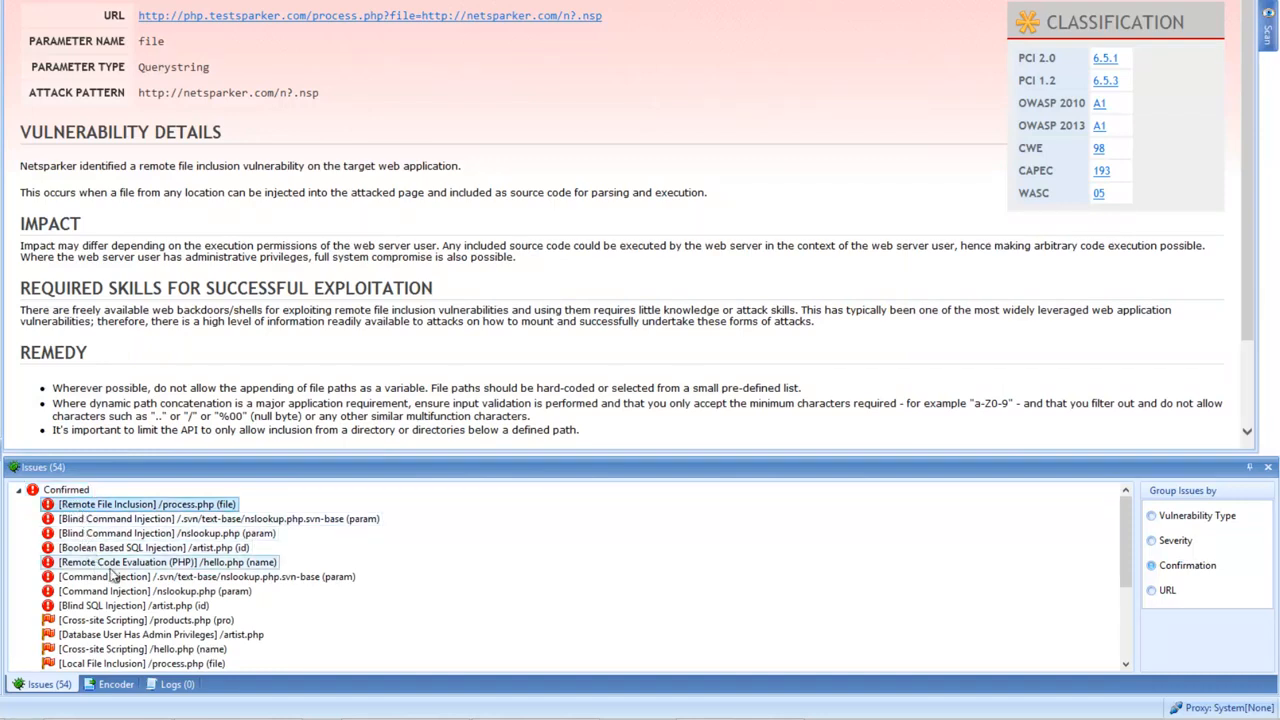
pyautogui.click(120, 622)
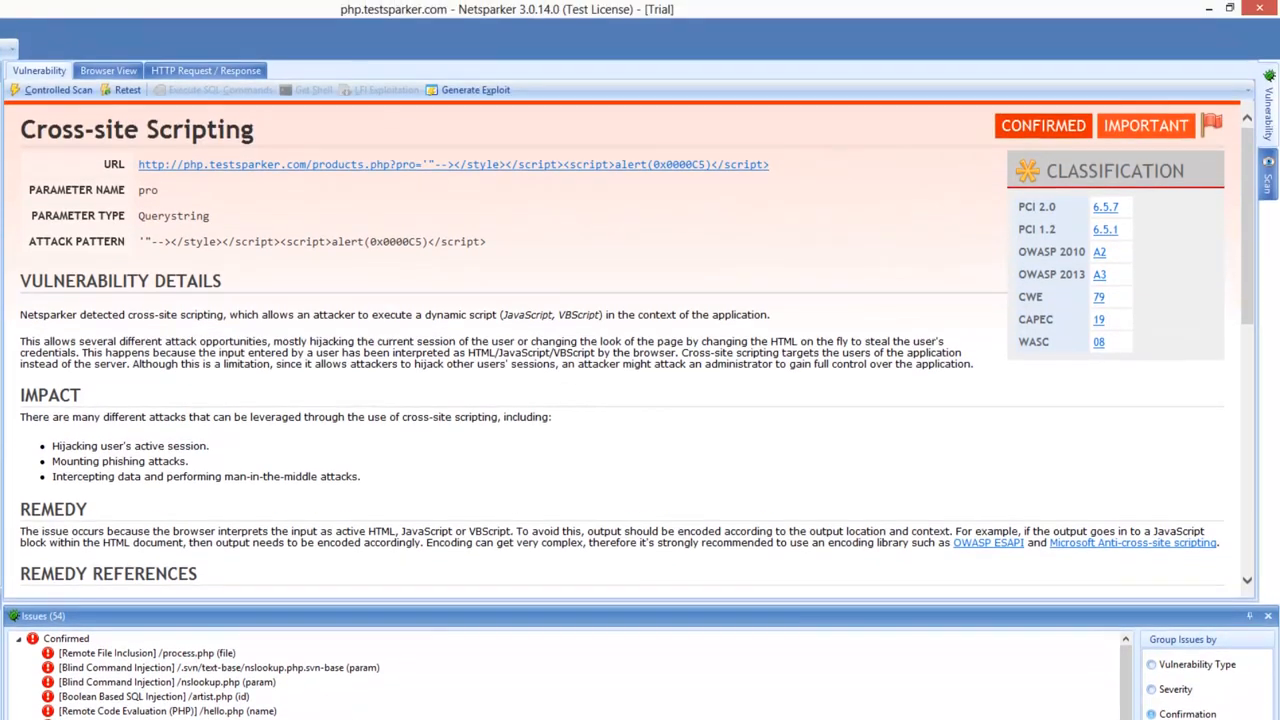
pyautogui.click(120, 719)
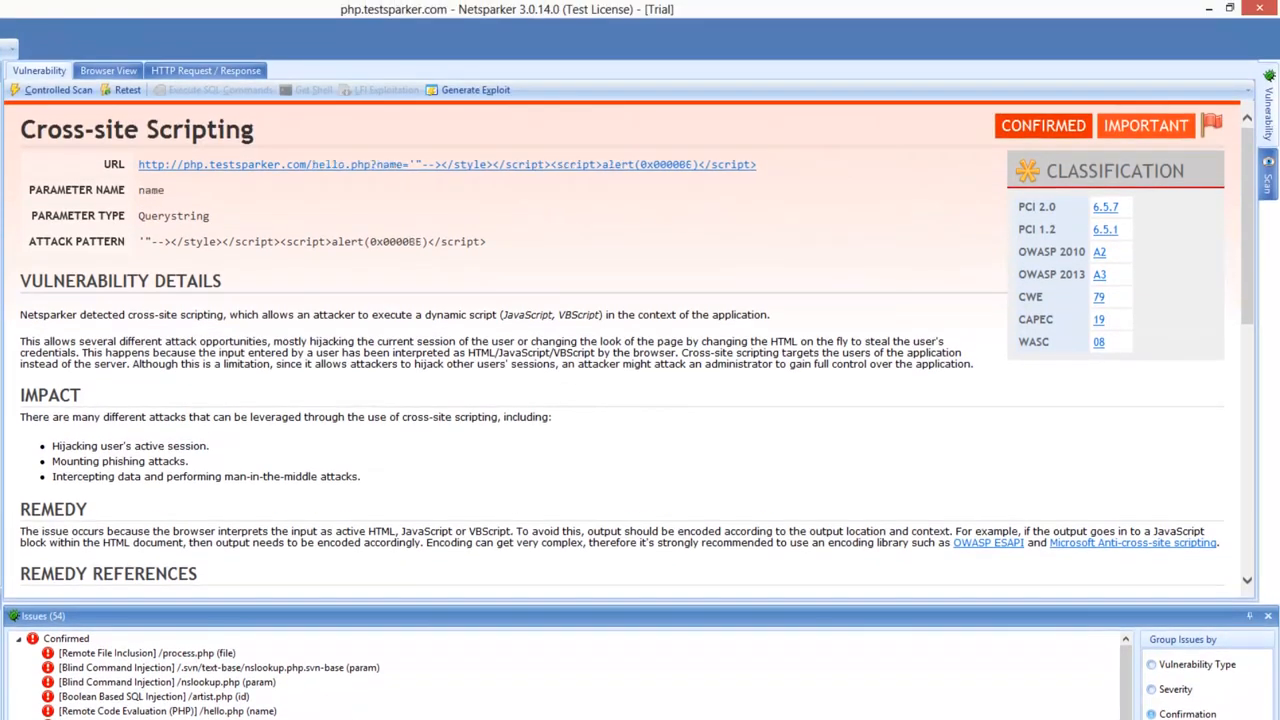
pyautogui.click(120, 719)
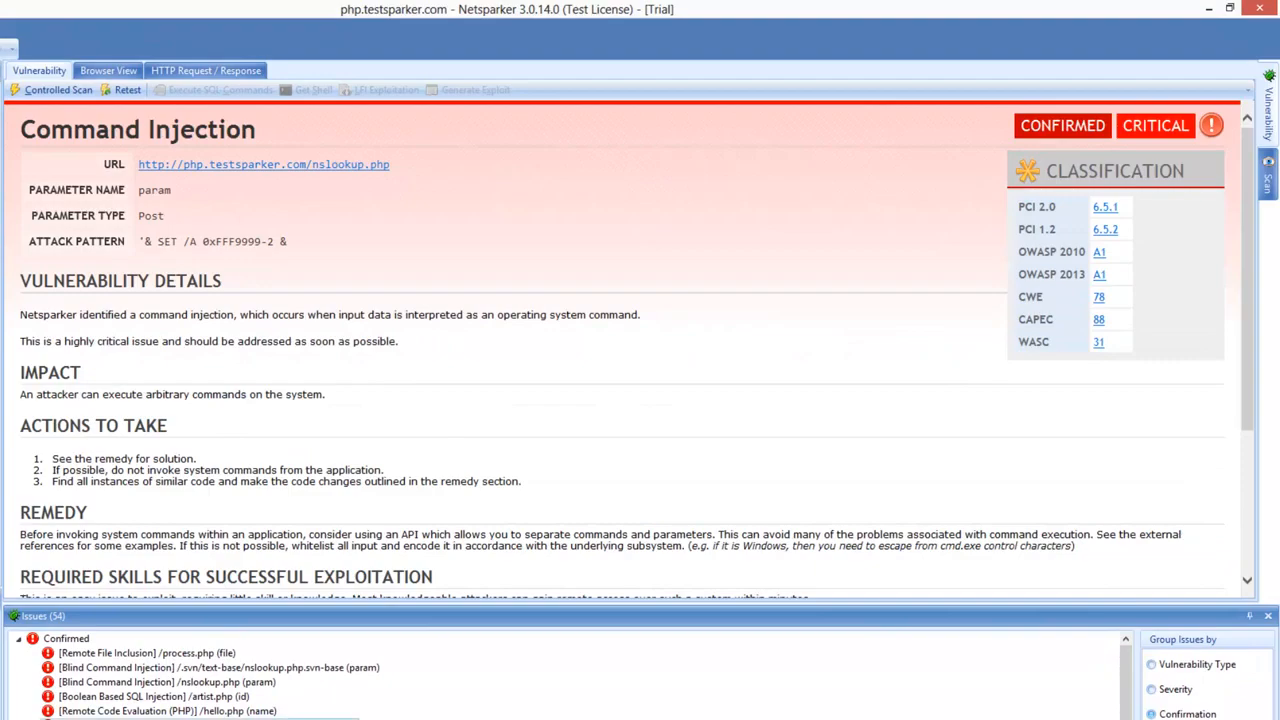
pyautogui.click(120, 697)
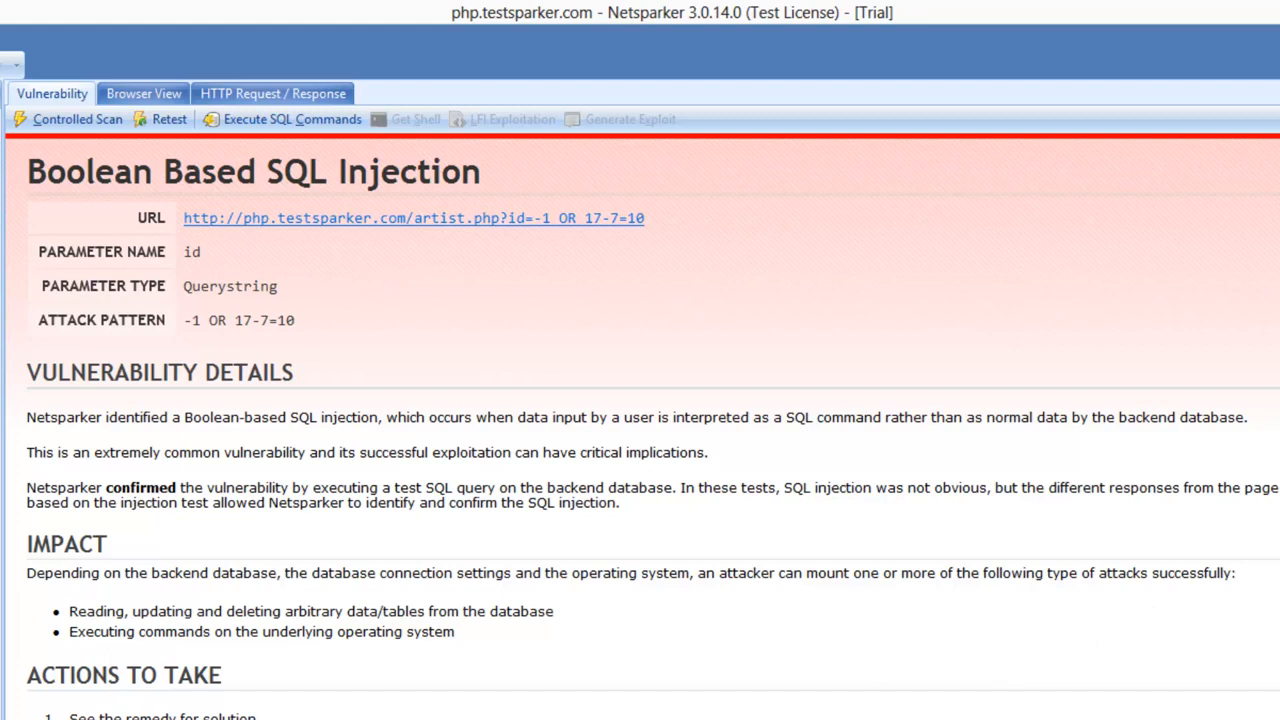
# Step: Read the SQL injection details, then generate the PDF report and jump to its Cross-site Scripting section
pyautogui.scroll(-1, 640, 420)
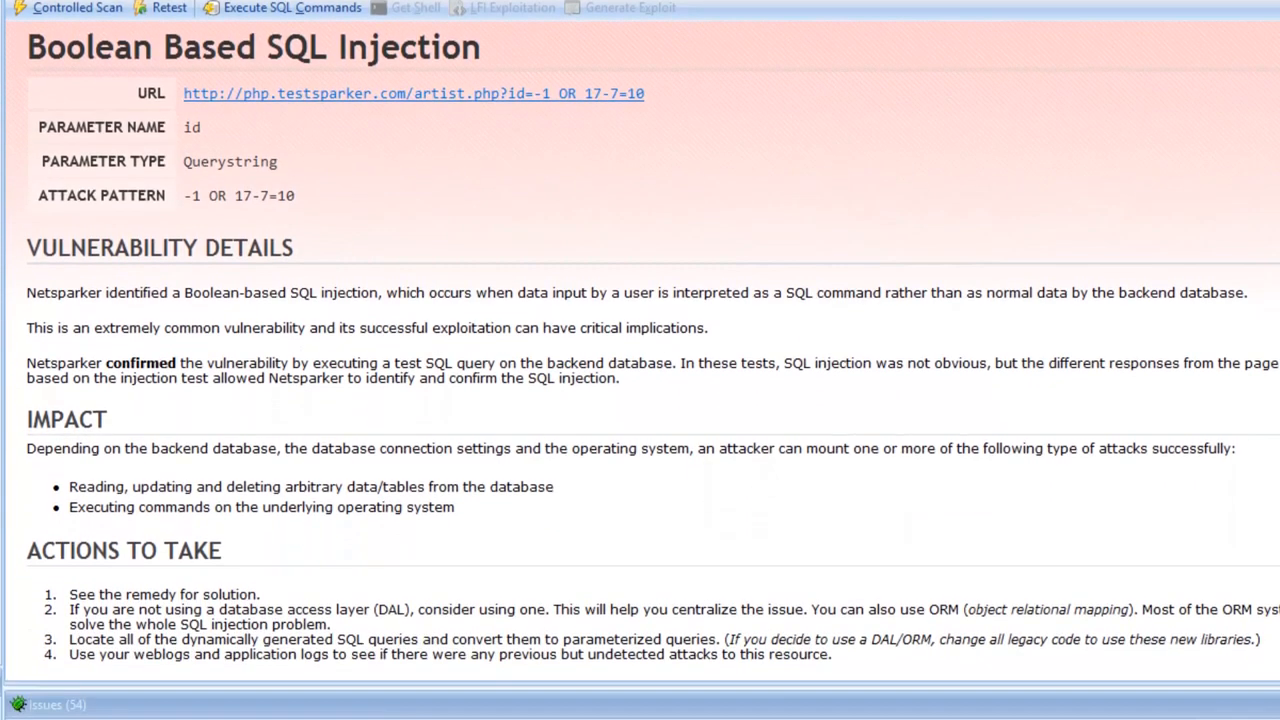
pyautogui.scroll(-3, 640, 400)
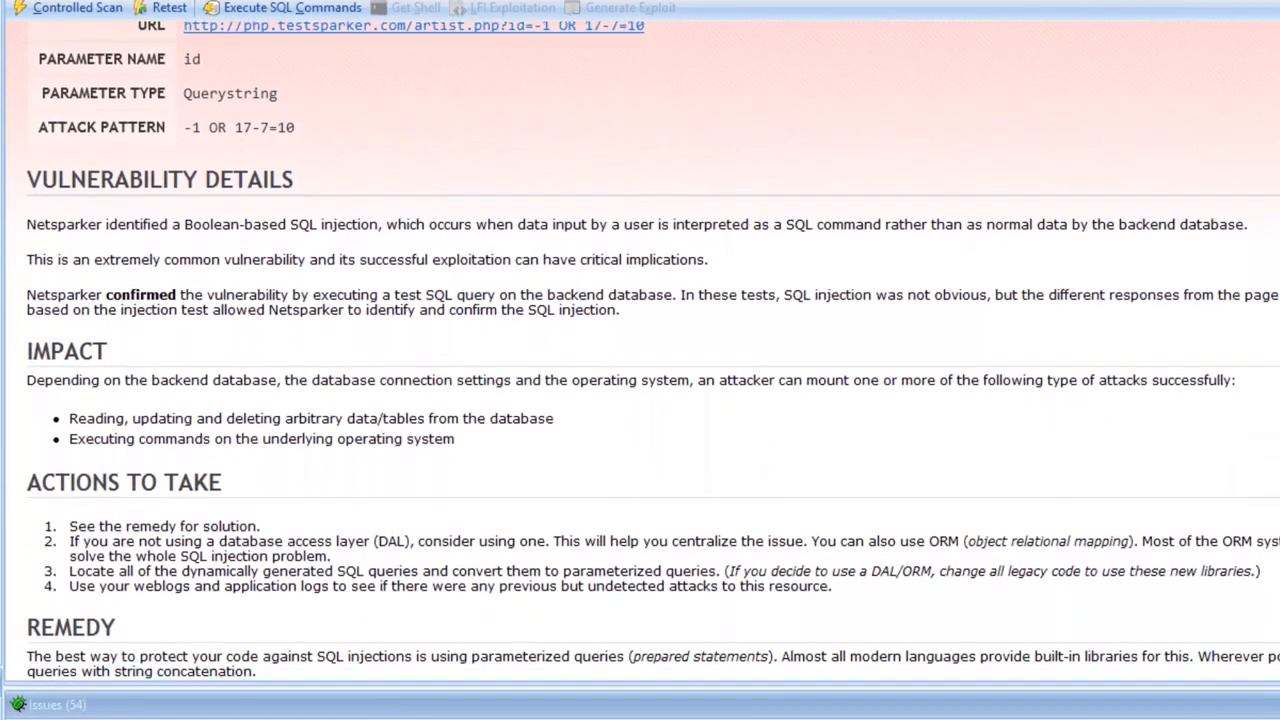
pyautogui.scroll(-6, 640, 400)
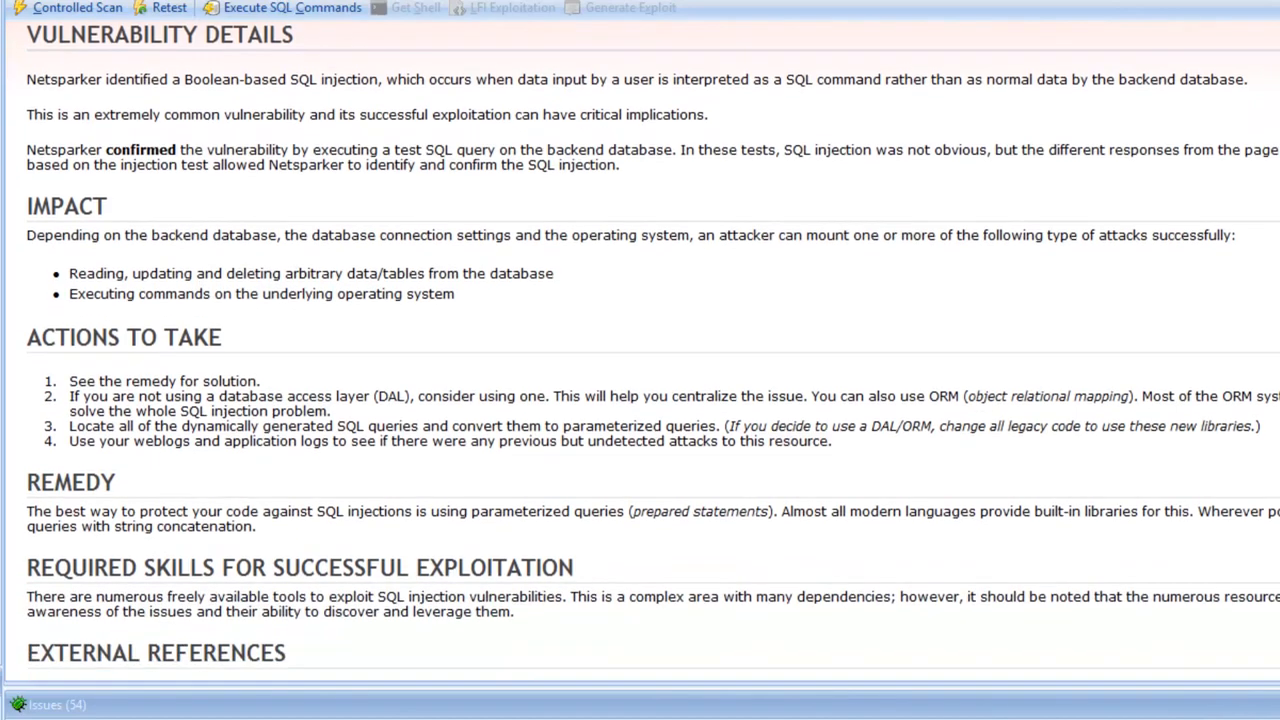
pyautogui.scroll(-2, 640, 400)
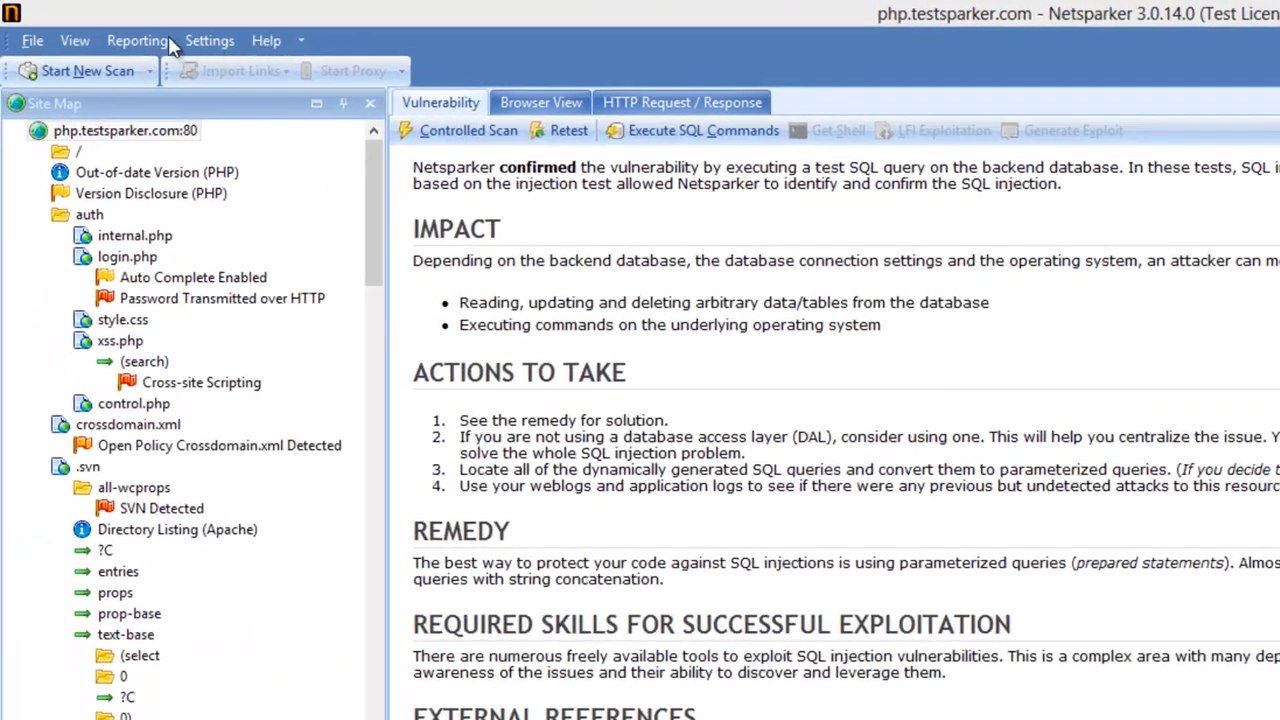
pyautogui.click(168, 42)
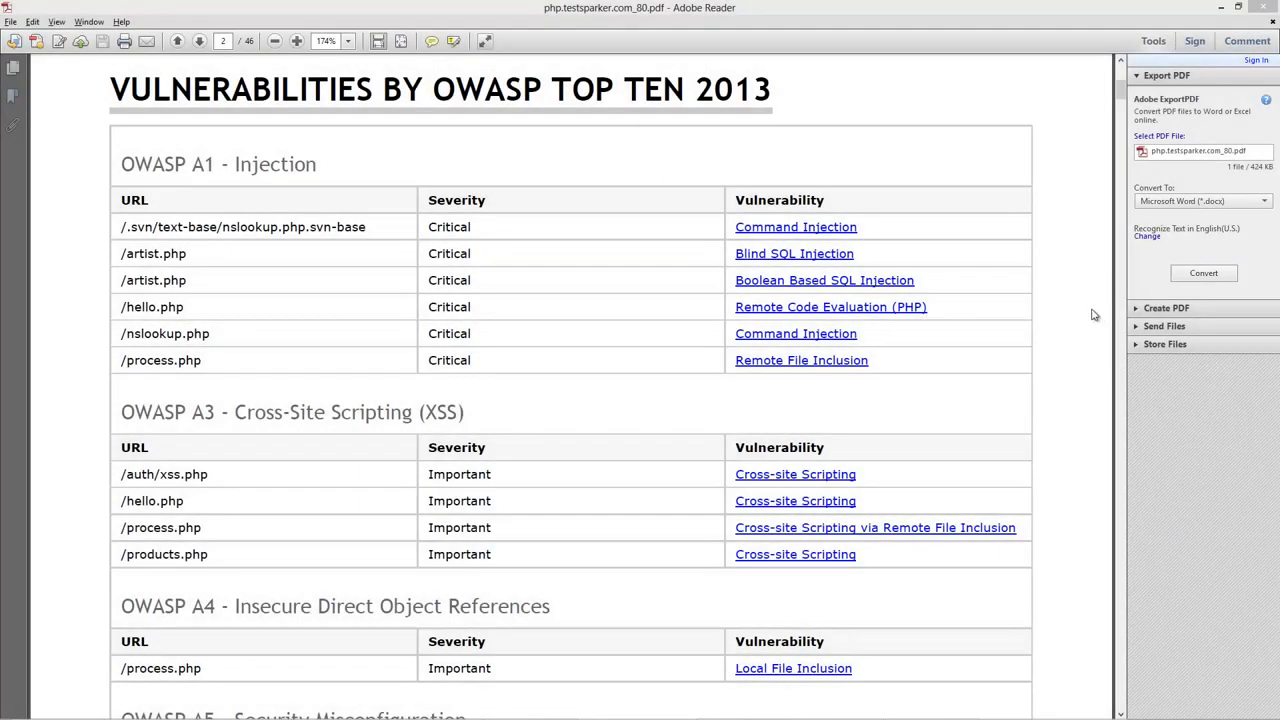
pyautogui.click(832, 475)
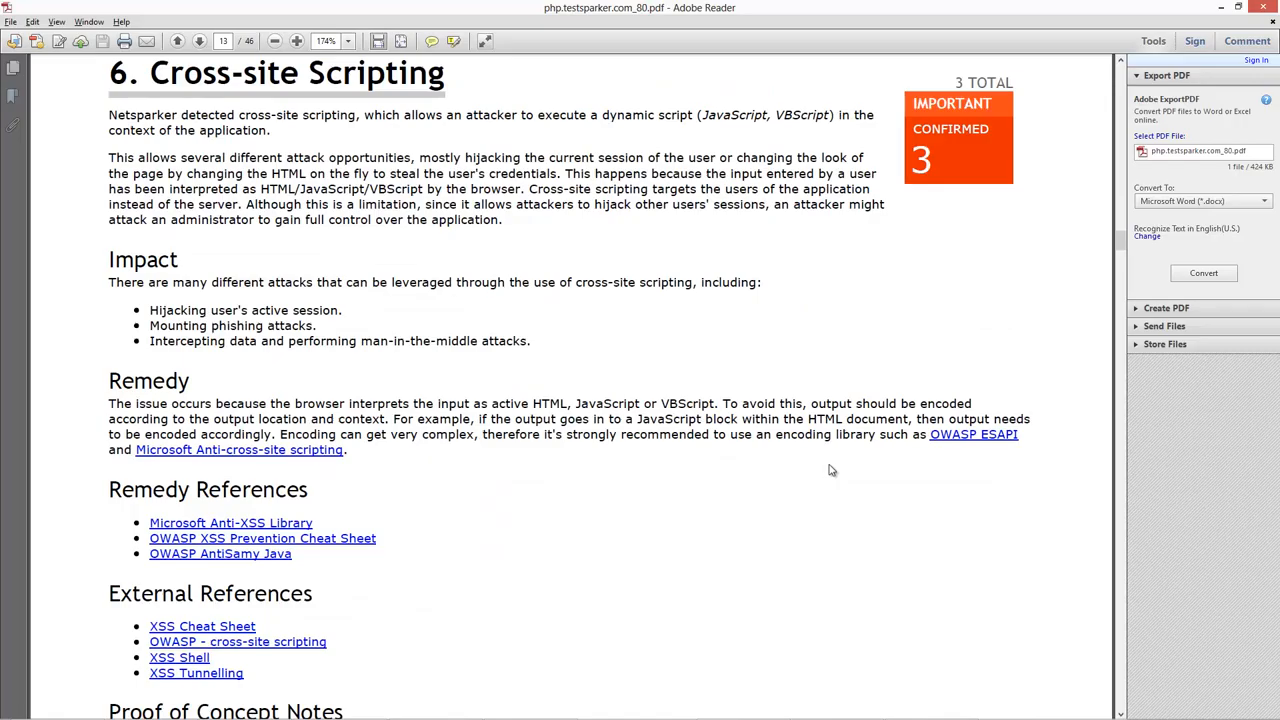